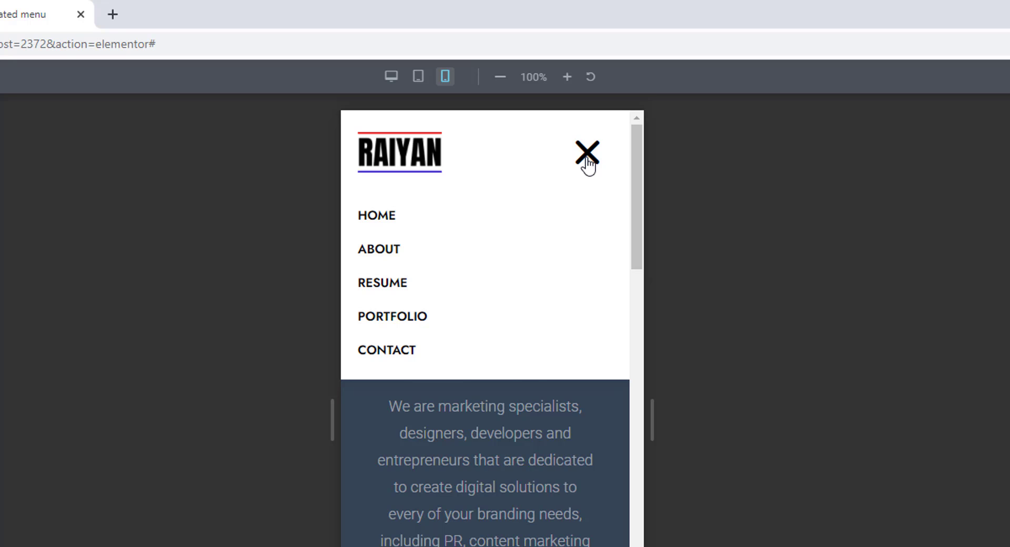
# - Toggle the mobile header's hamburger menu closed and open to preview its icon animation
pyautogui.click(587, 158)
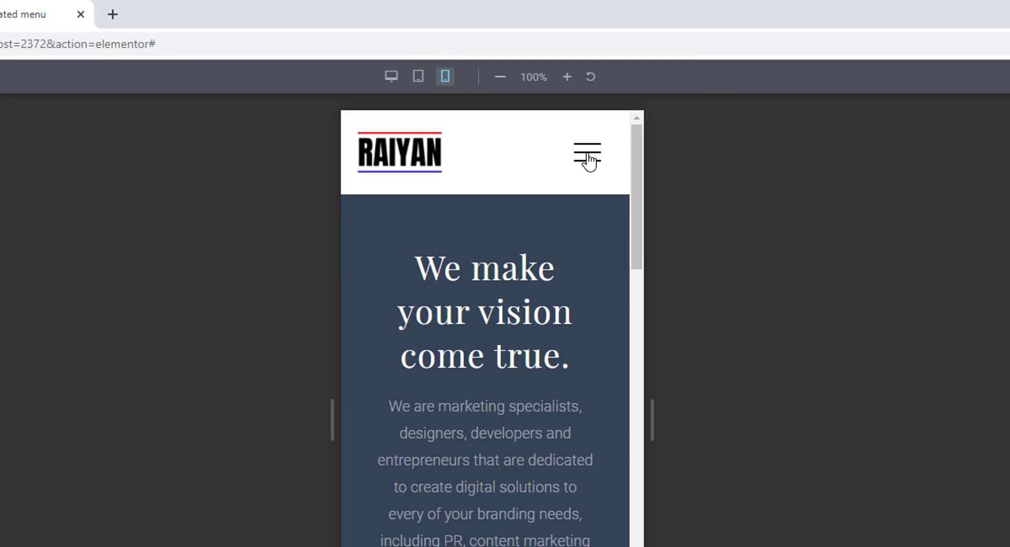
pyautogui.click(588, 158)
pyautogui.click(585, 158)
pyautogui.click(604, 168)
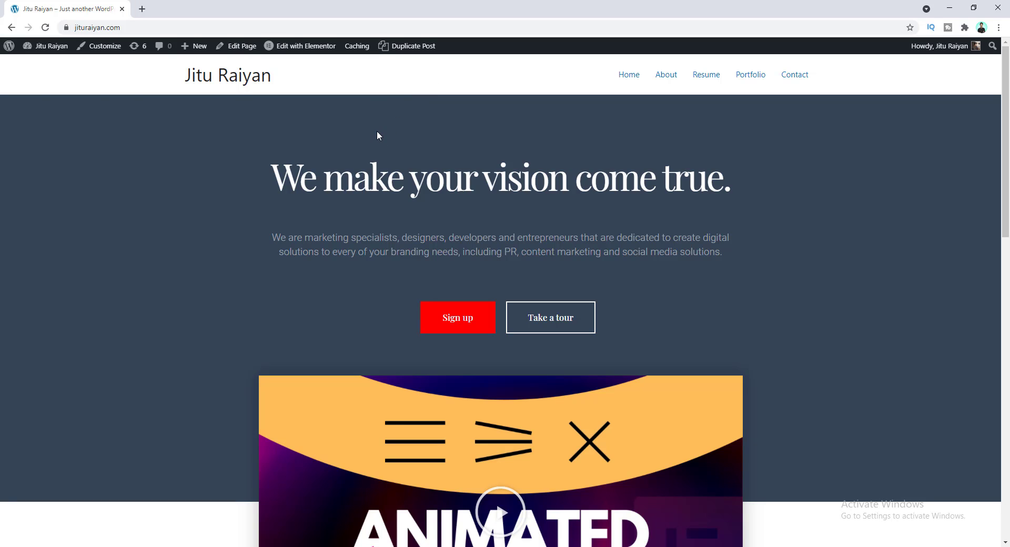
# - Open the site's WordPress dashboard separately and show the header templates in the Elementor Theme Builder
pyautogui.rightClick(36, 45)
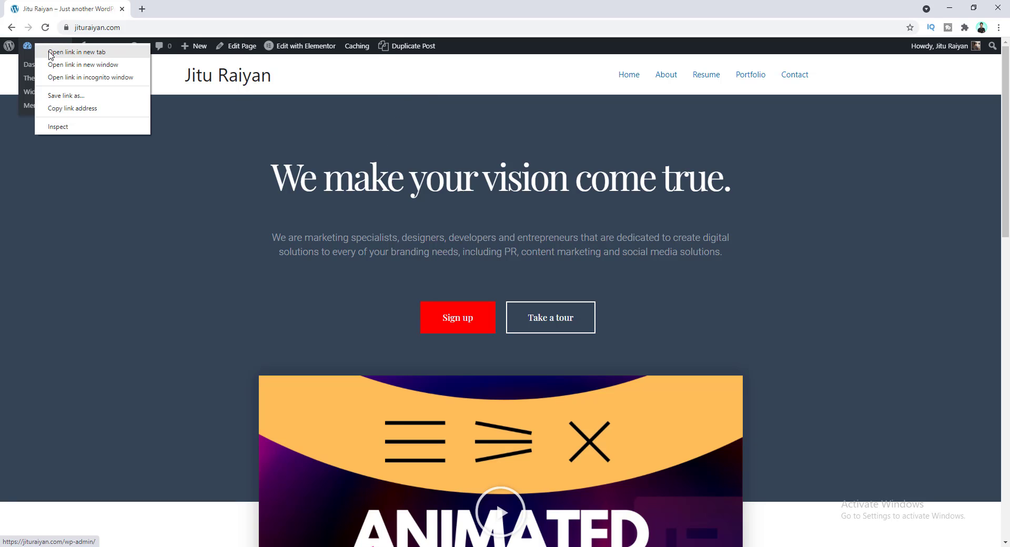
pyautogui.click(51, 53)
pyautogui.click(140, 6)
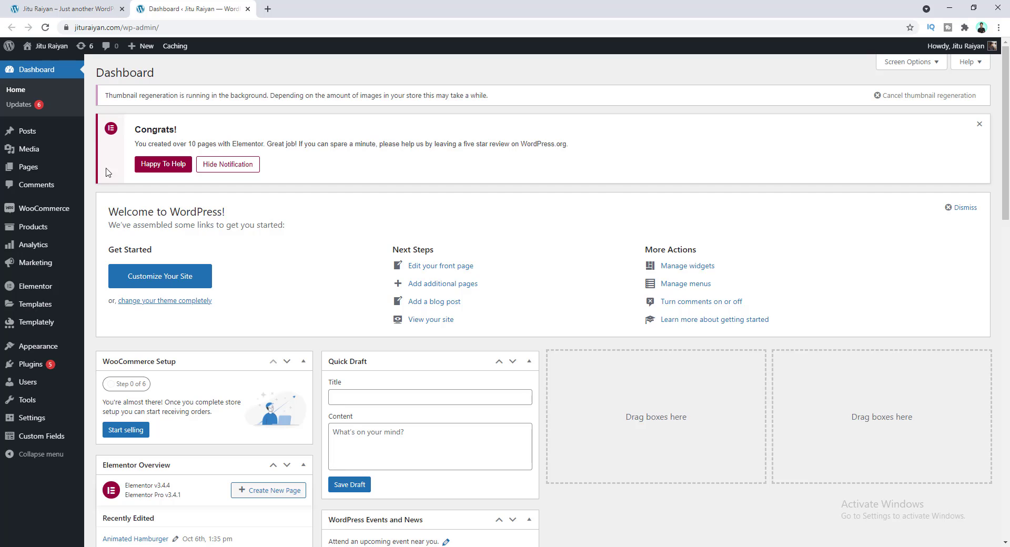
pyautogui.moveTo(59, 312)
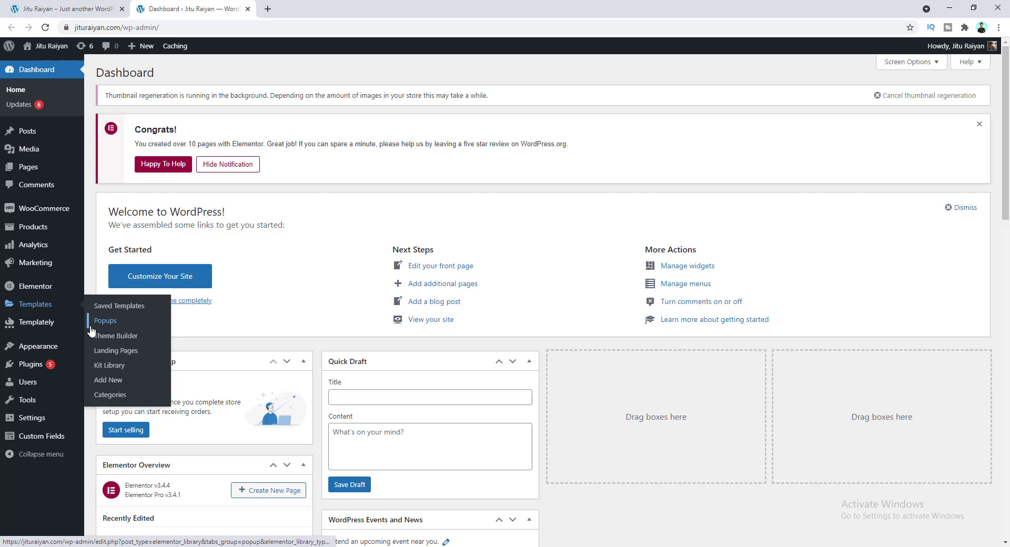
pyautogui.click(108, 340)
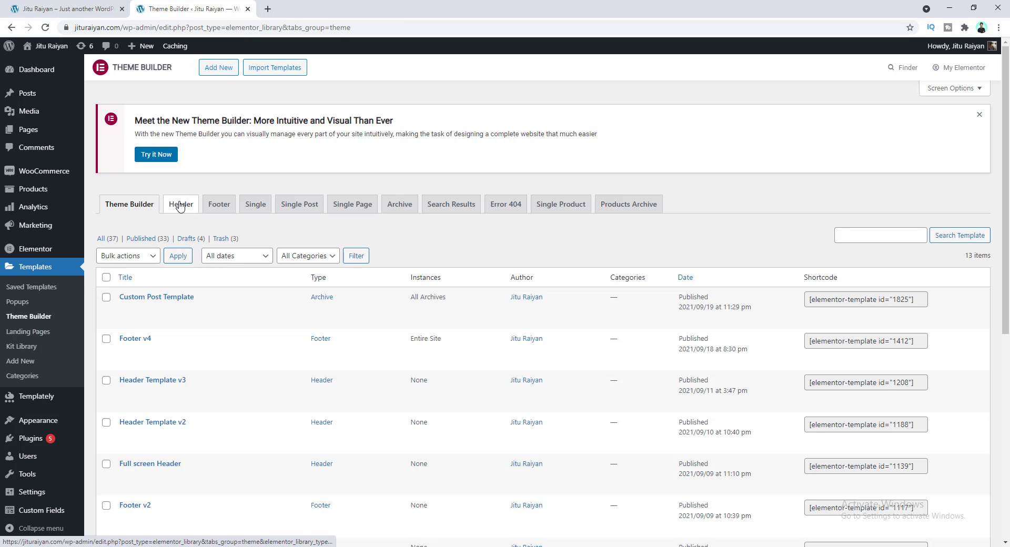
pyautogui.click(180, 205)
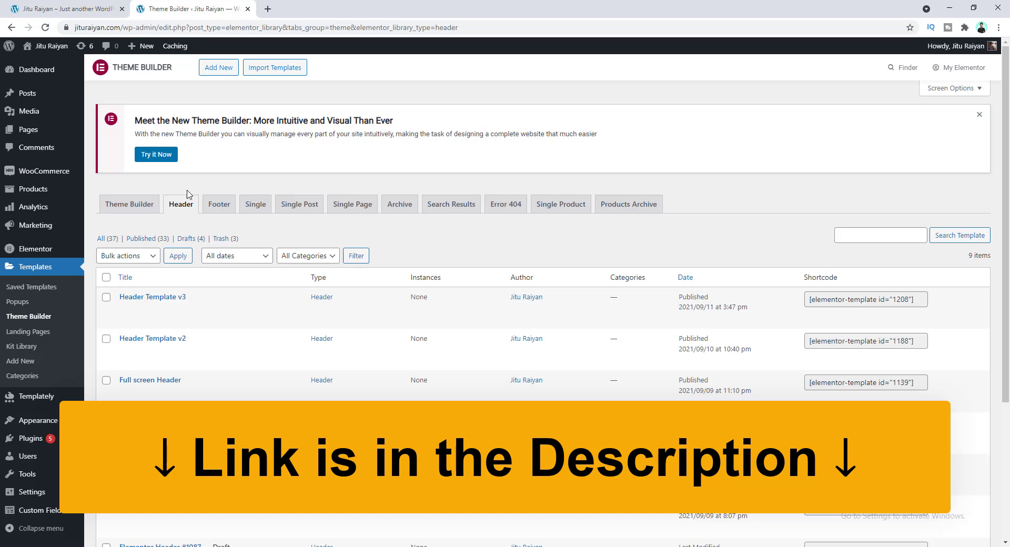
# - Create a header template named "Header v8" and dismiss the block library to reach its blank canvas
pyautogui.click(222, 71)
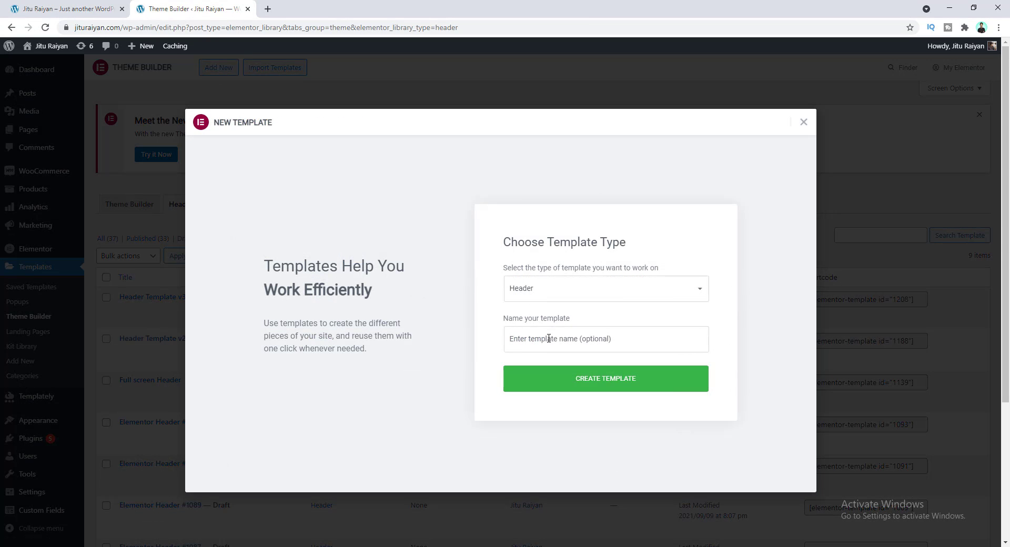
pyautogui.click(547, 339)
pyautogui.write('H')
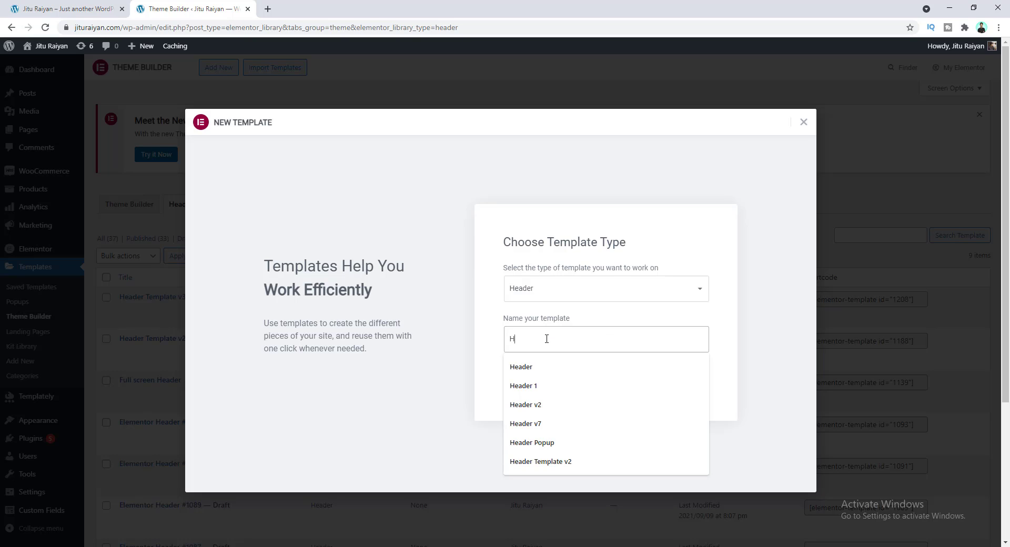
pyautogui.write('eader v8')
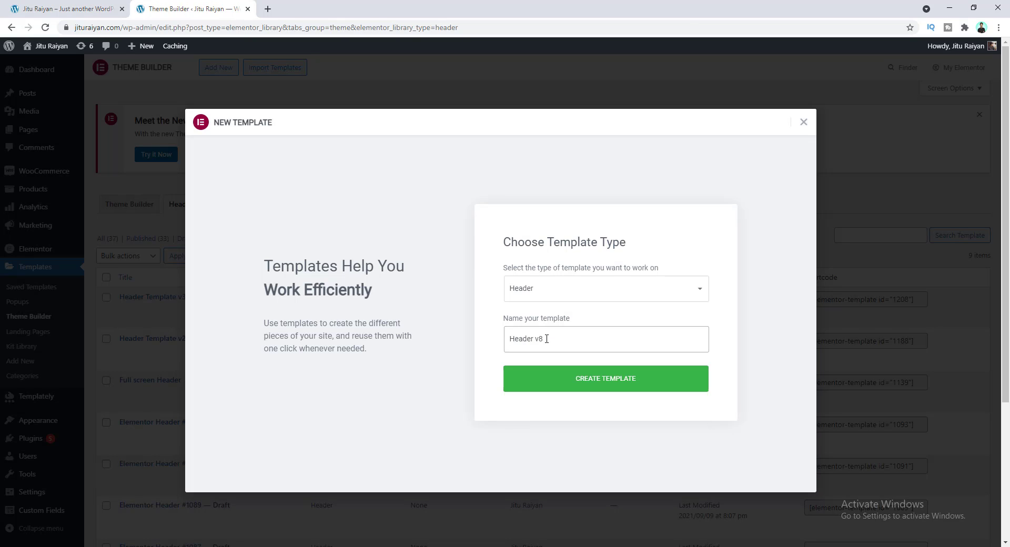
pyautogui.click(566, 390)
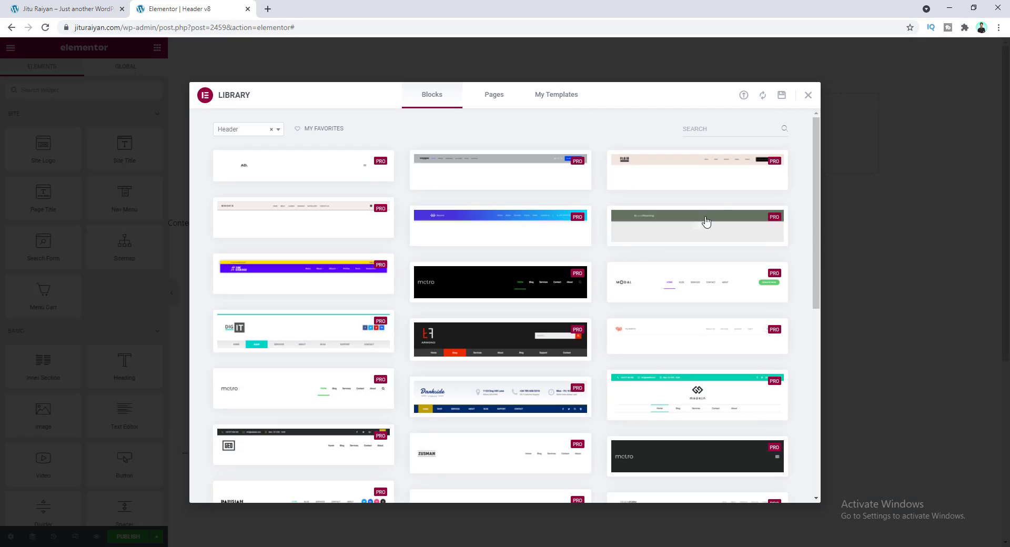
pyautogui.click(809, 96)
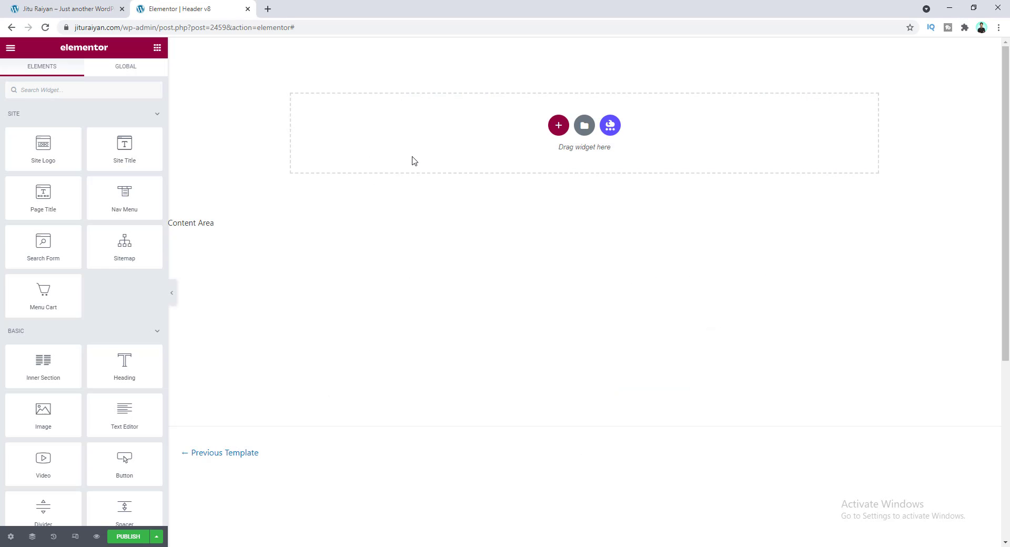
# - Insert the saved "Simple Header" section template into the header, importing its document settings as well
pyautogui.click(585, 127)
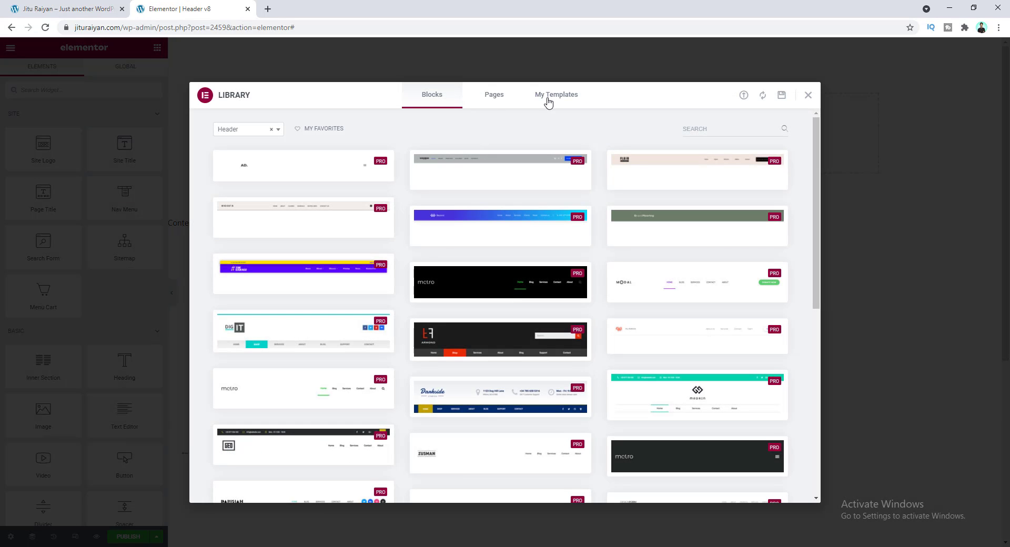
pyautogui.click(547, 102)
pyautogui.scroll(-10, 440, 281)
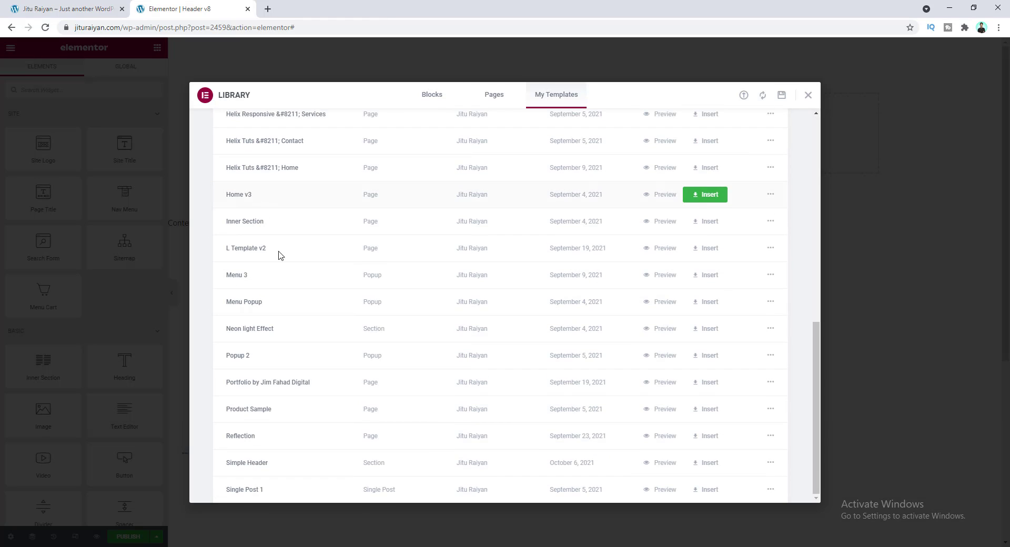
pyautogui.click(706, 464)
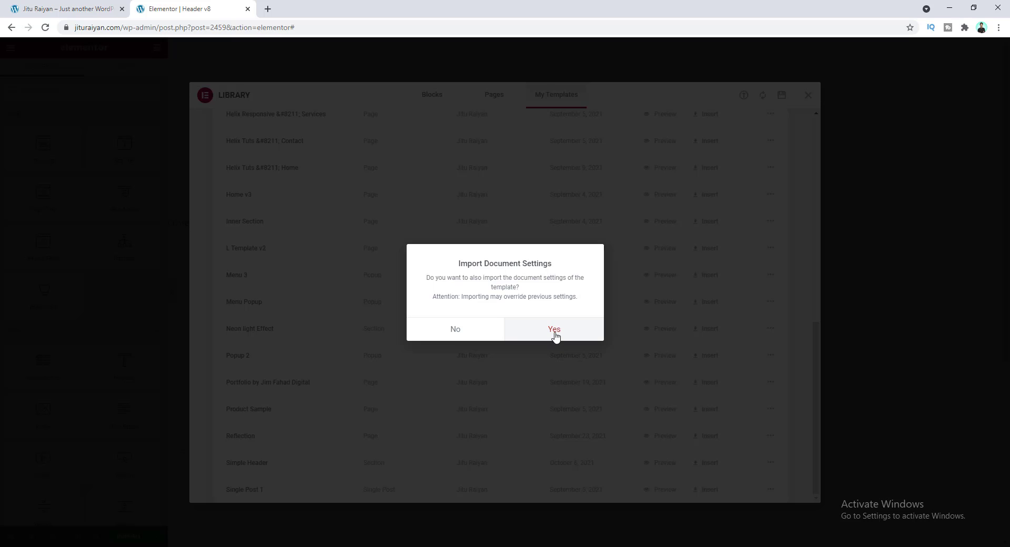
pyautogui.click(554, 339)
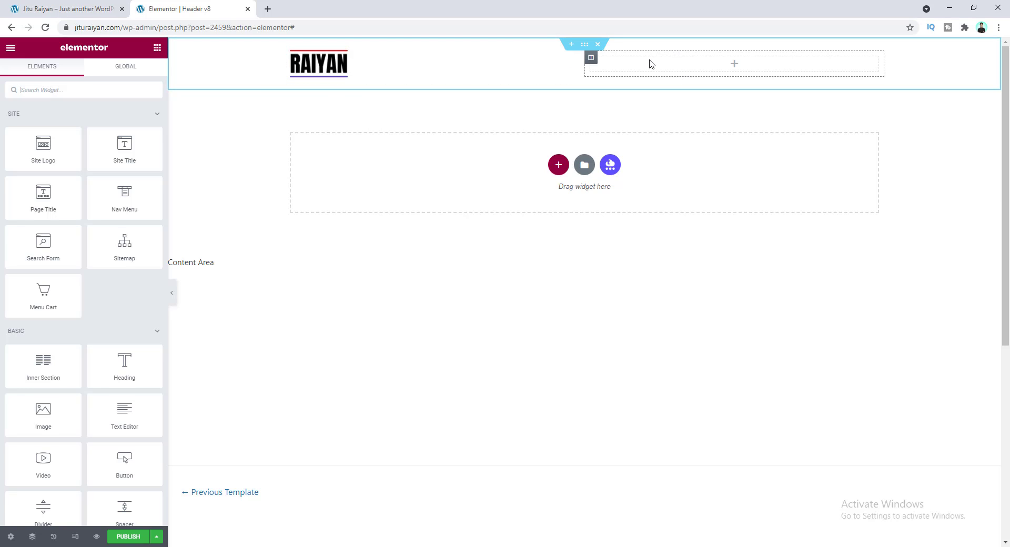
# - Add a Nav Menu widget to the empty column beside the logo and assign Header Menu 3 to it
pyautogui.click(56, 94)
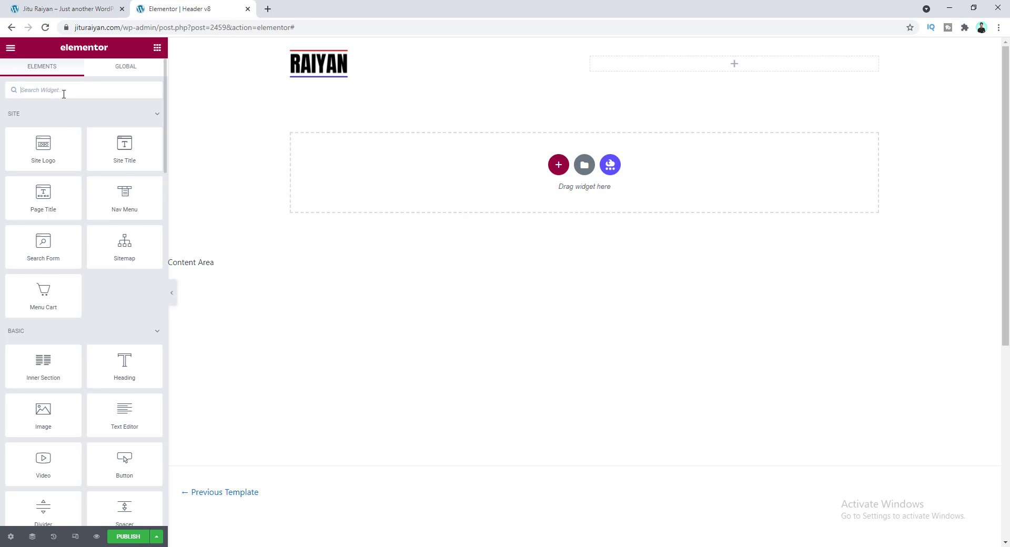
pyautogui.write('menu')
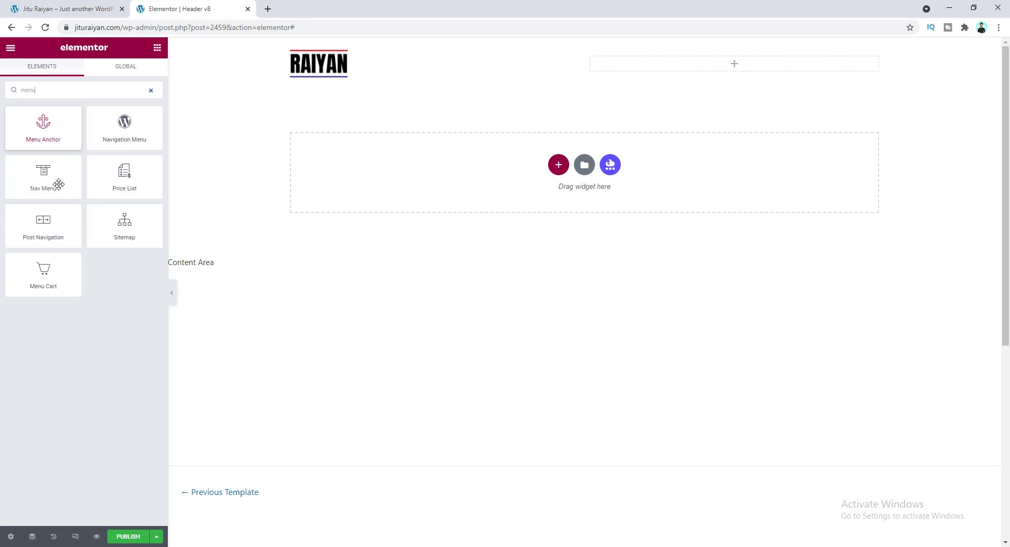
pyautogui.moveTo(50, 176); pyautogui.dragTo(650, 74)
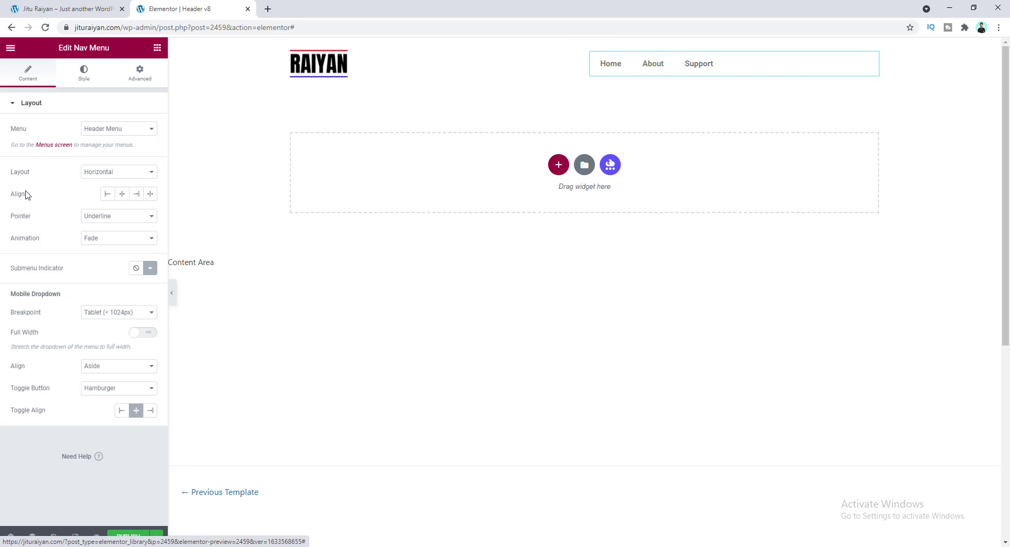
pyautogui.click(103, 132)
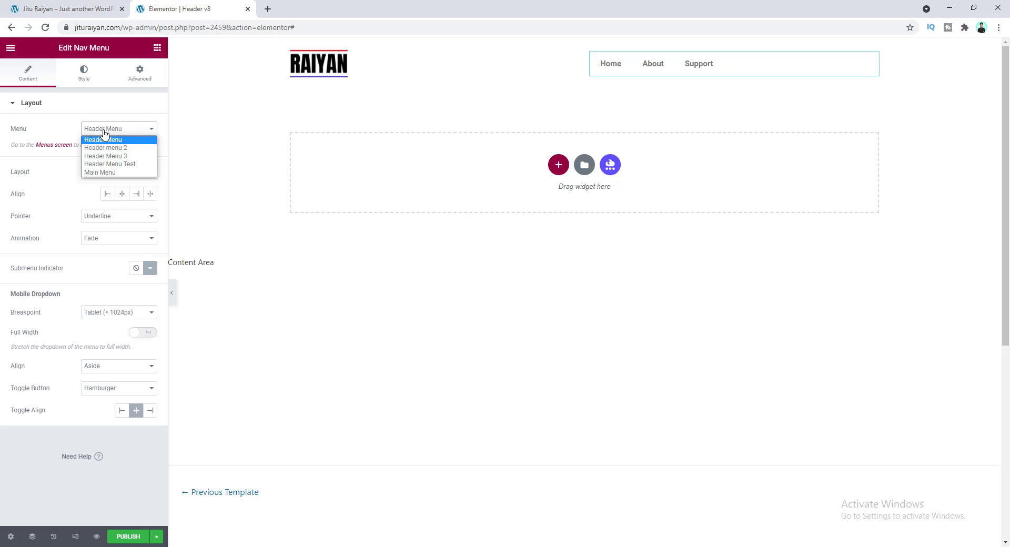
pyautogui.click(104, 156)
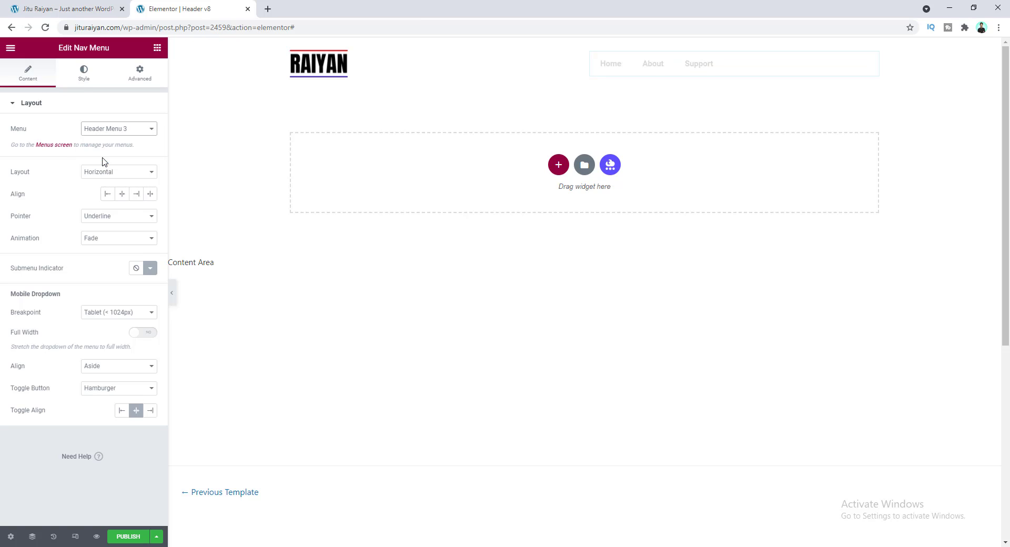
# - Check the items of Header Menu 3 on the WordPress Menus screen and return to the header editor
pyautogui.middleClick(54, 144)
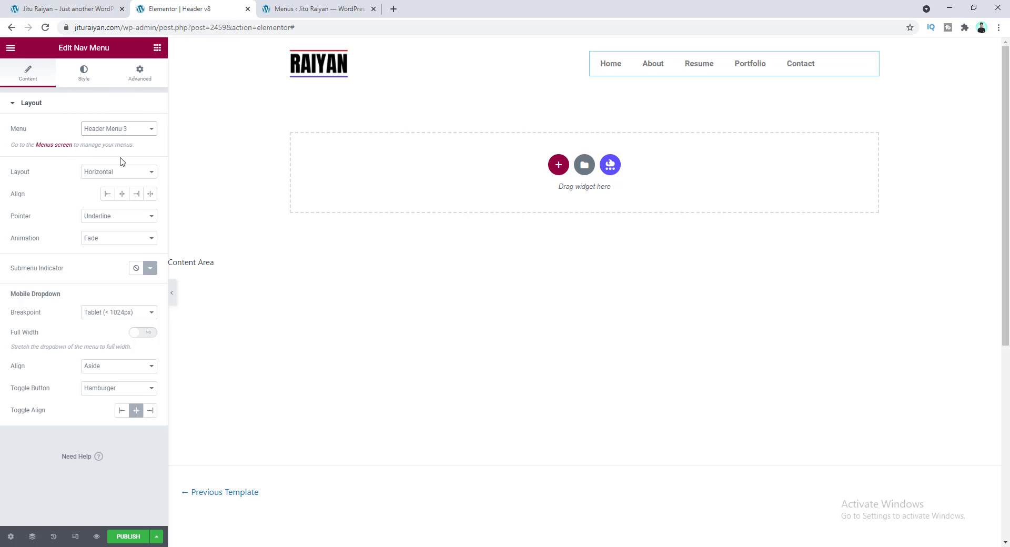
pyautogui.click(294, 9)
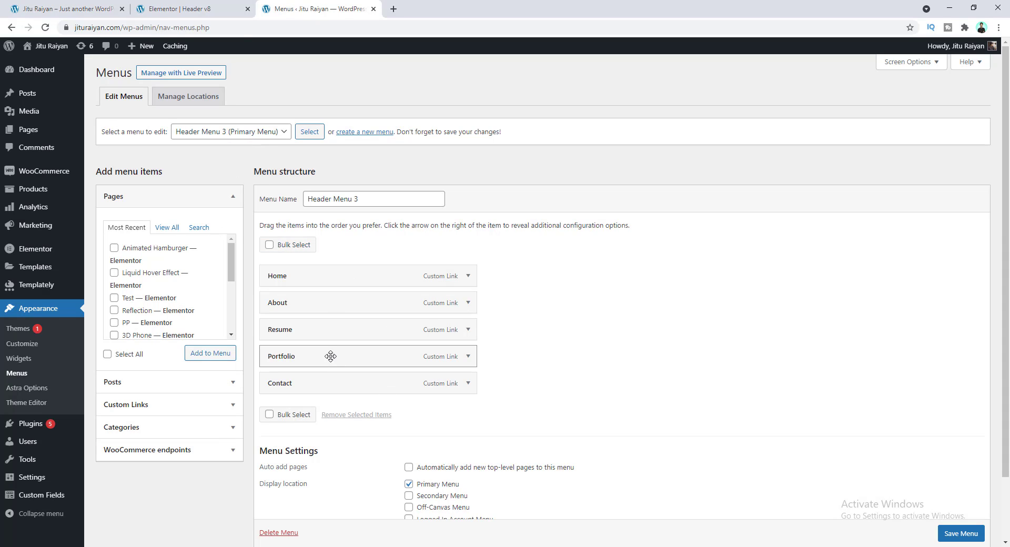
pyautogui.click(211, 5)
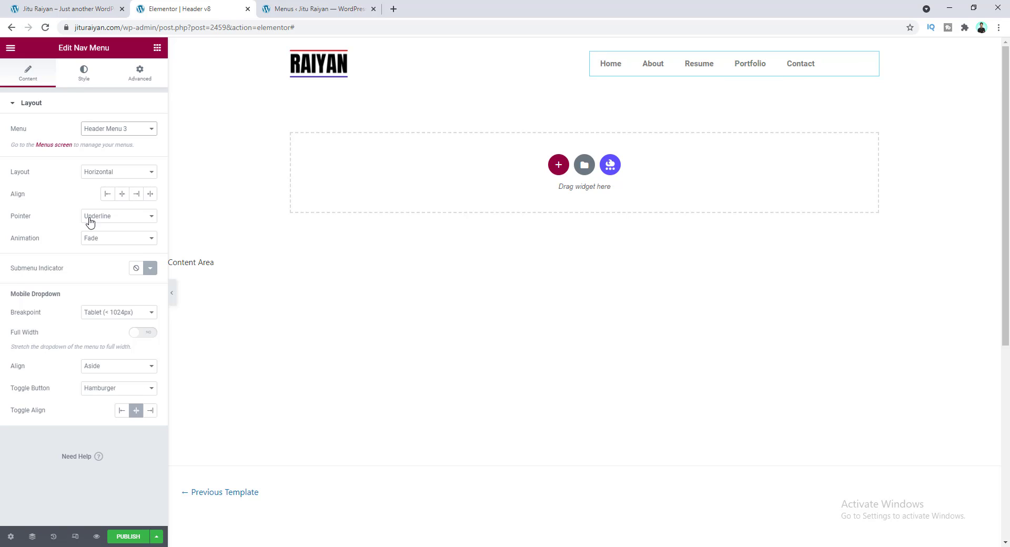
# - Align the nav menu to the right and set its pointer to None
pyautogui.click(137, 195)
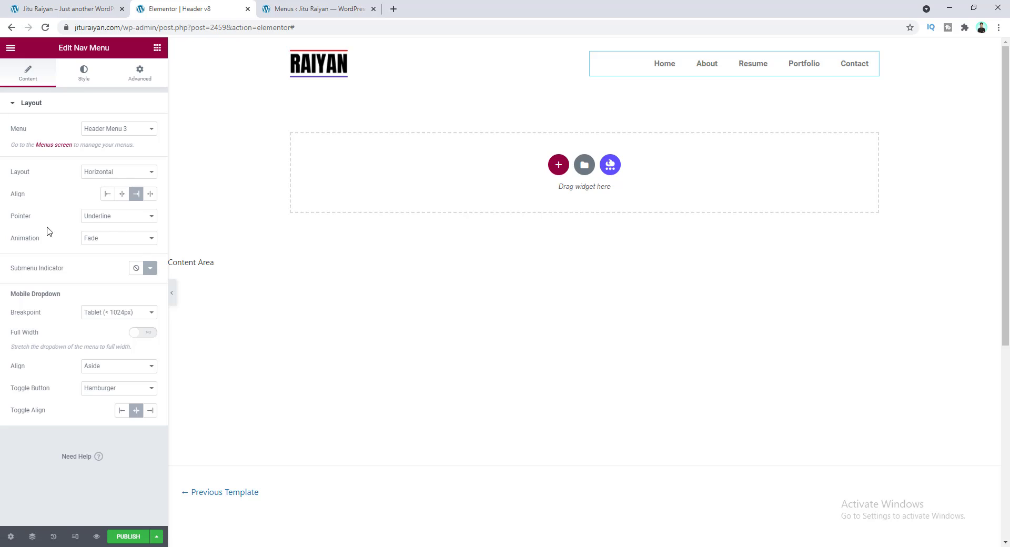
pyautogui.click(100, 218)
pyautogui.click(100, 227)
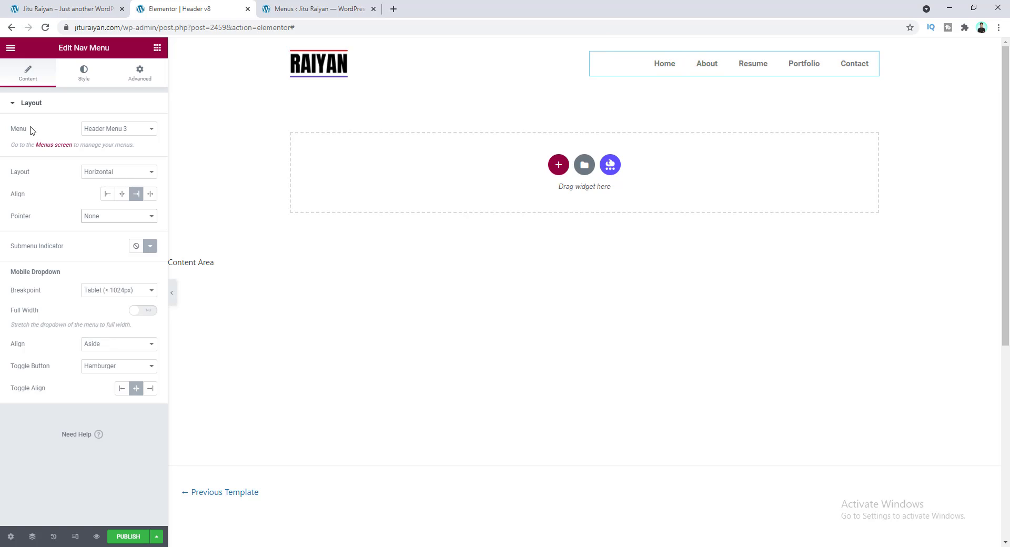
# - Set the main menu's typography to the Jost font, size 15 px, with Uppercase transform
pyautogui.click(78, 78)
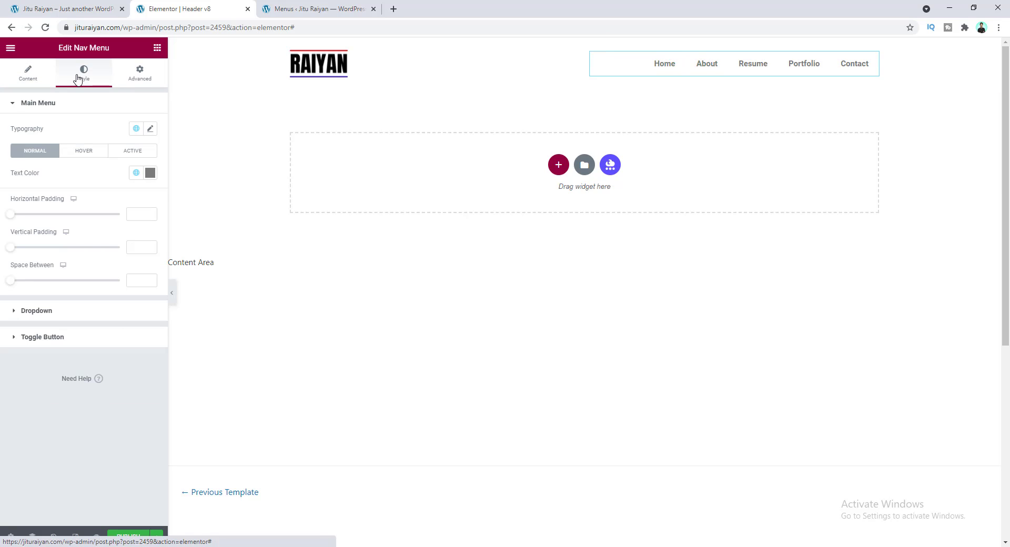
pyautogui.click(150, 129)
pyautogui.click(110, 177)
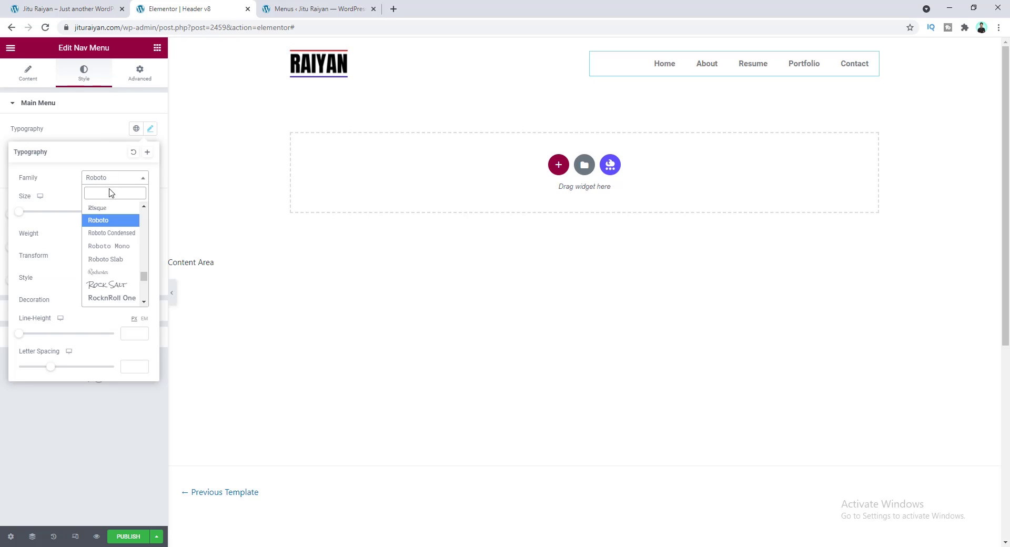
pyautogui.write('jost')
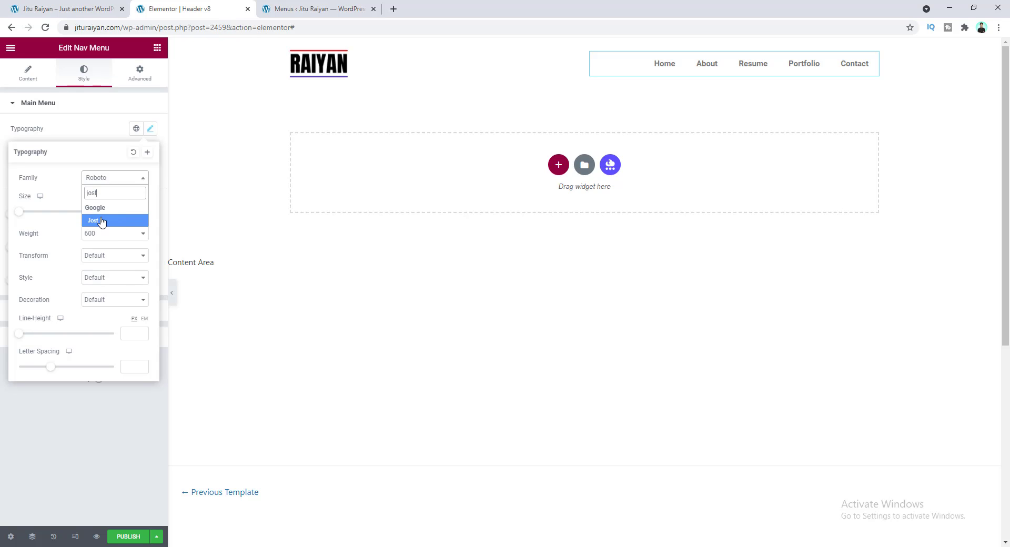
pyautogui.click(103, 221)
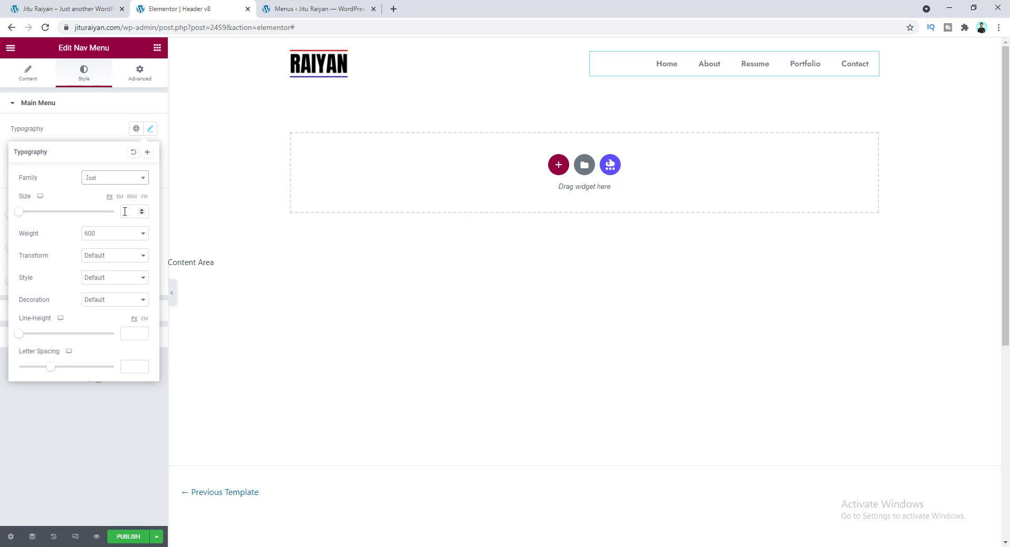
pyautogui.click(124, 211)
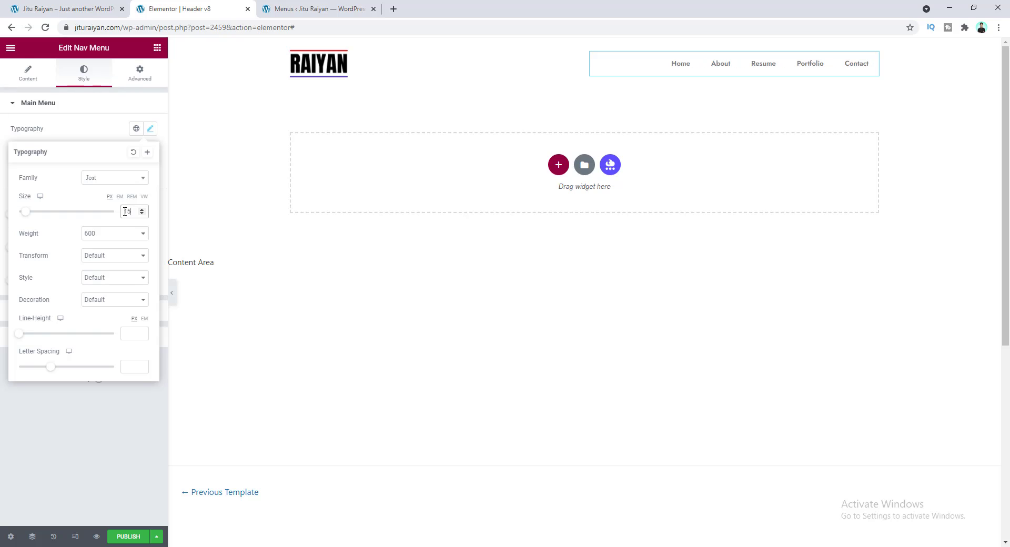
pyautogui.write('15')
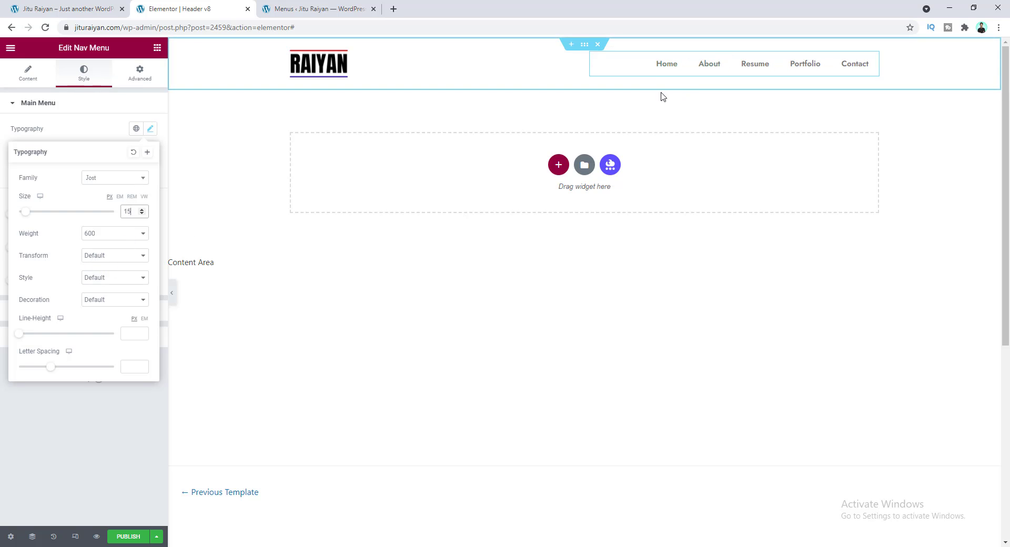
pyautogui.click(93, 258)
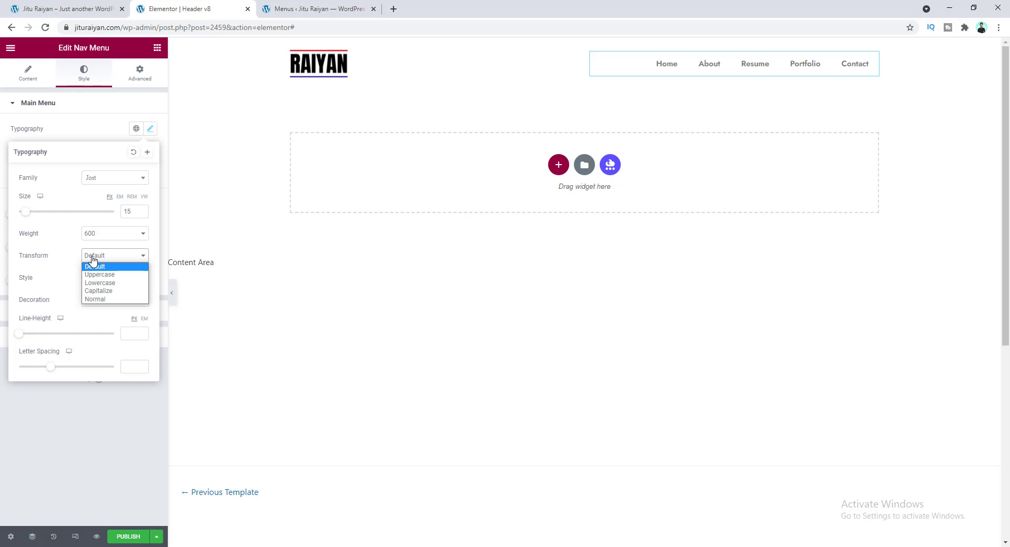
pyautogui.click(92, 274)
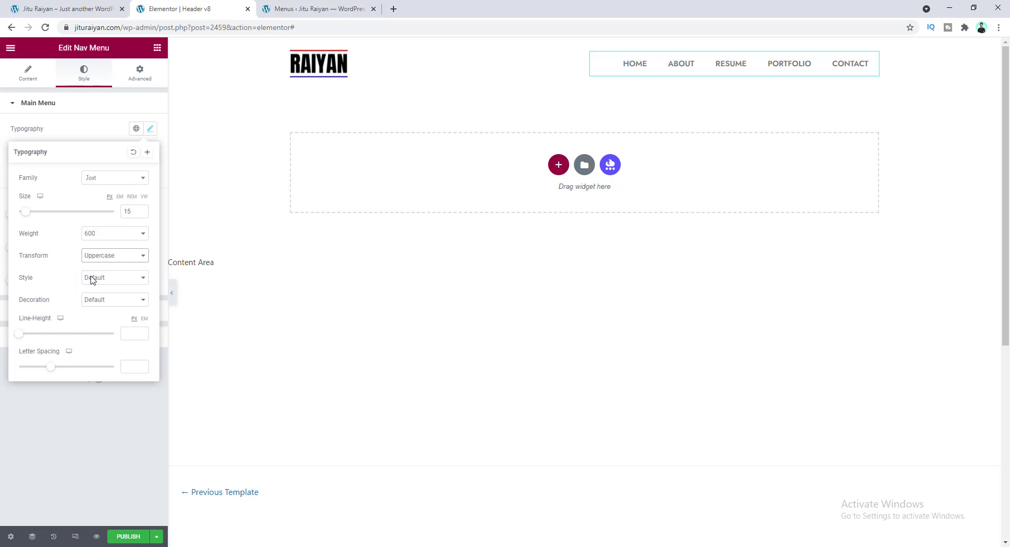
pyautogui.click(93, 136)
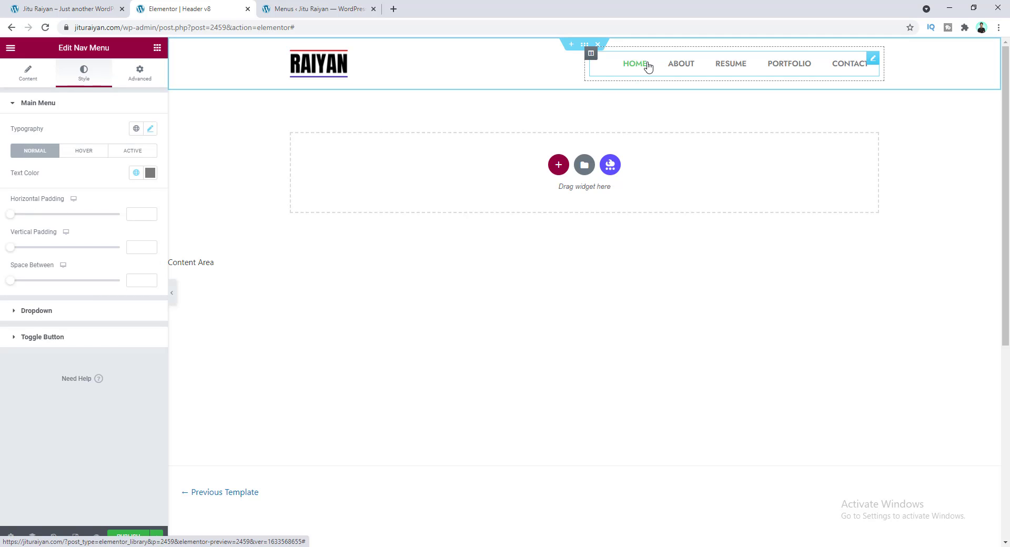
# - Set the main menu's normal text color to black (#000000)
pyautogui.click(149, 174)
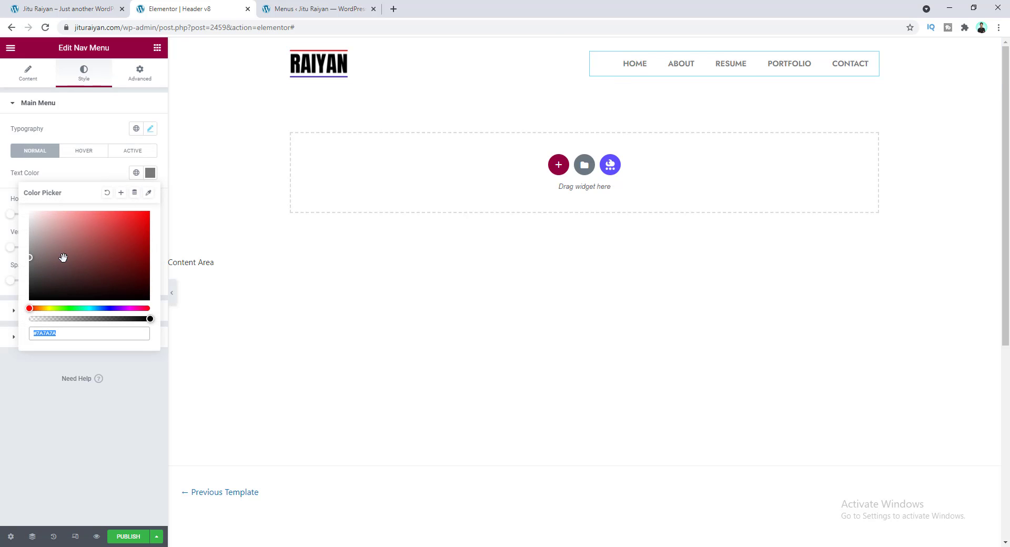
pyautogui.moveTo(50, 267); pyautogui.dragTo(10, 326)
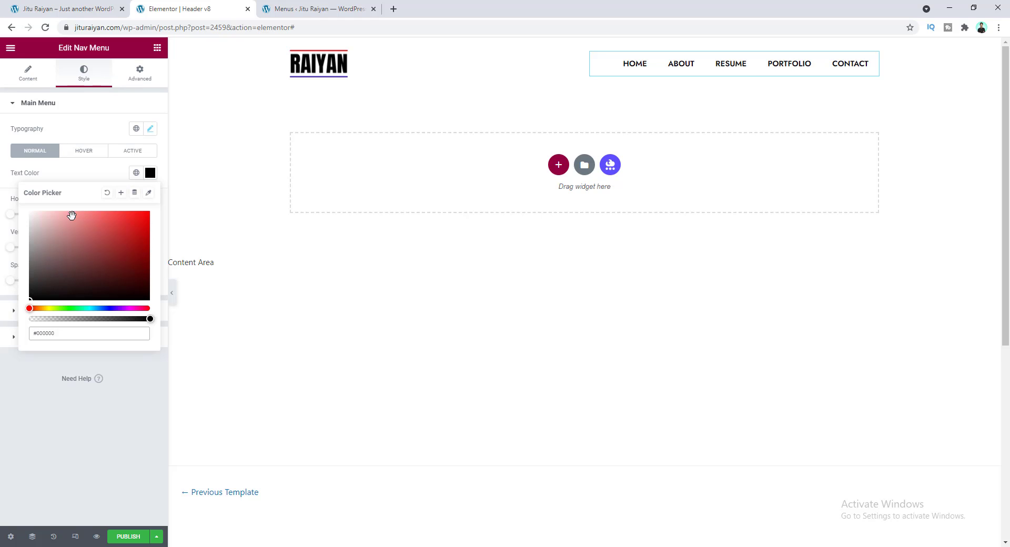
pyautogui.click(83, 174)
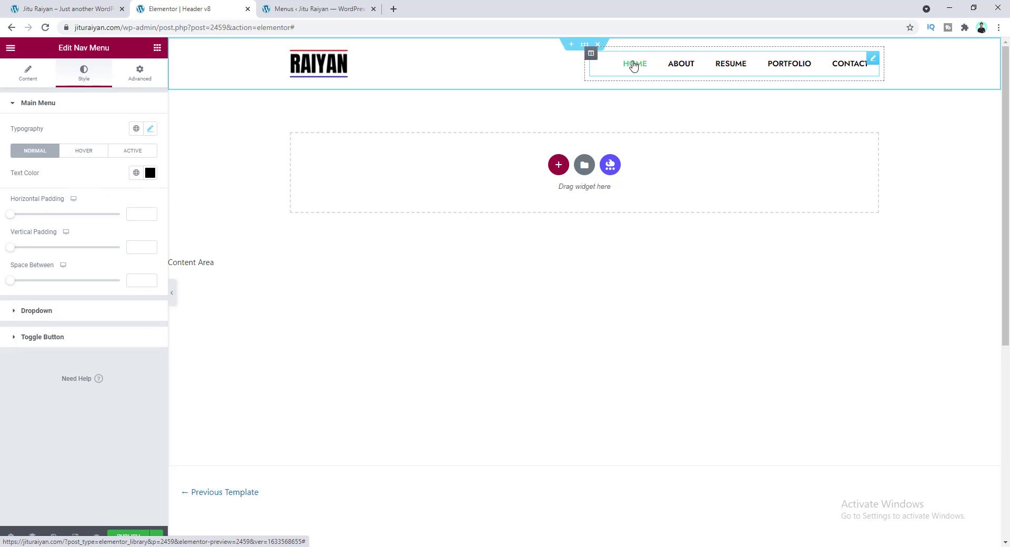
# - Set the main menu's hover text color to near-black (#030303)
pyautogui.click(82, 152)
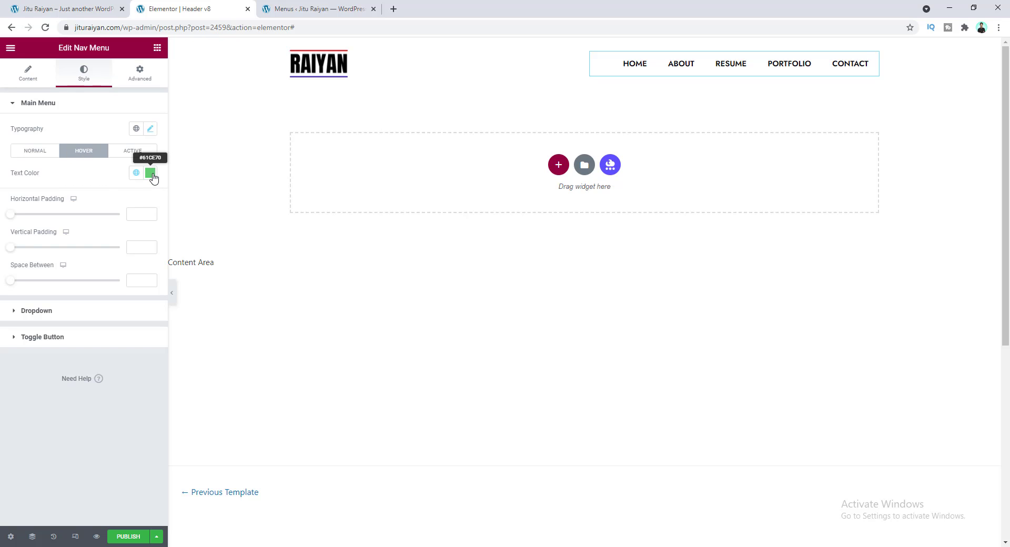
pyautogui.click(151, 174)
pyautogui.moveTo(70, 269); pyautogui.dragTo(11, 304)
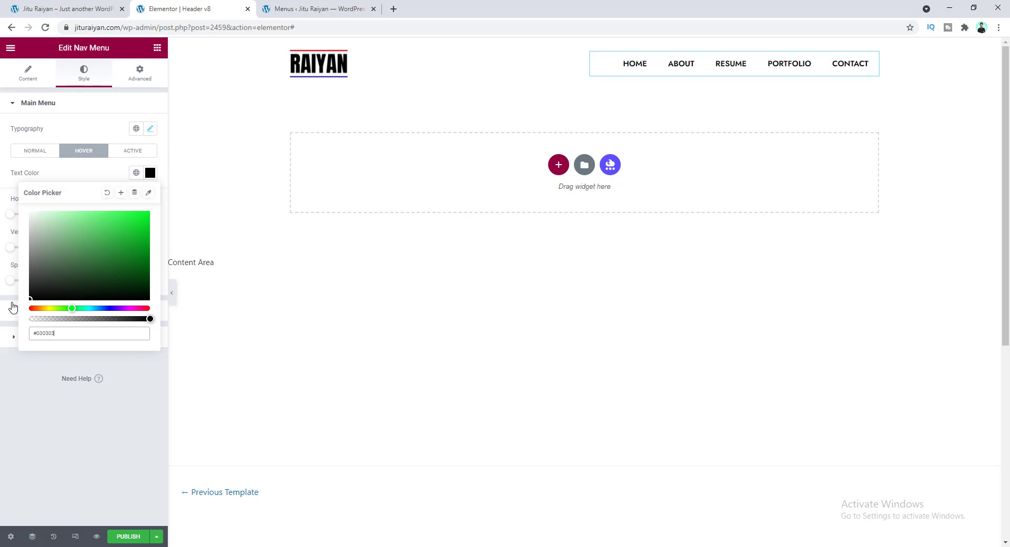
pyautogui.click(5, 313)
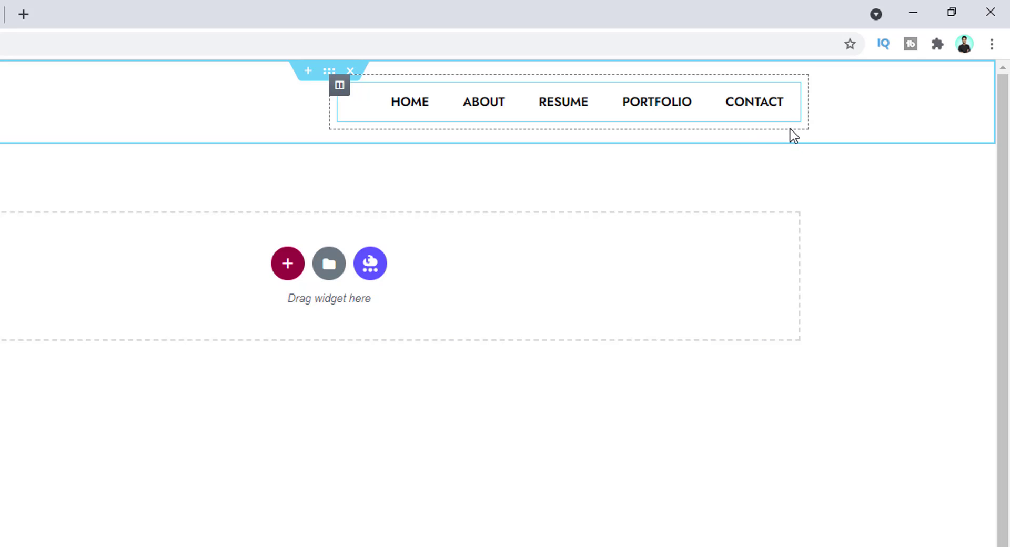
pyautogui.click(781, 124)
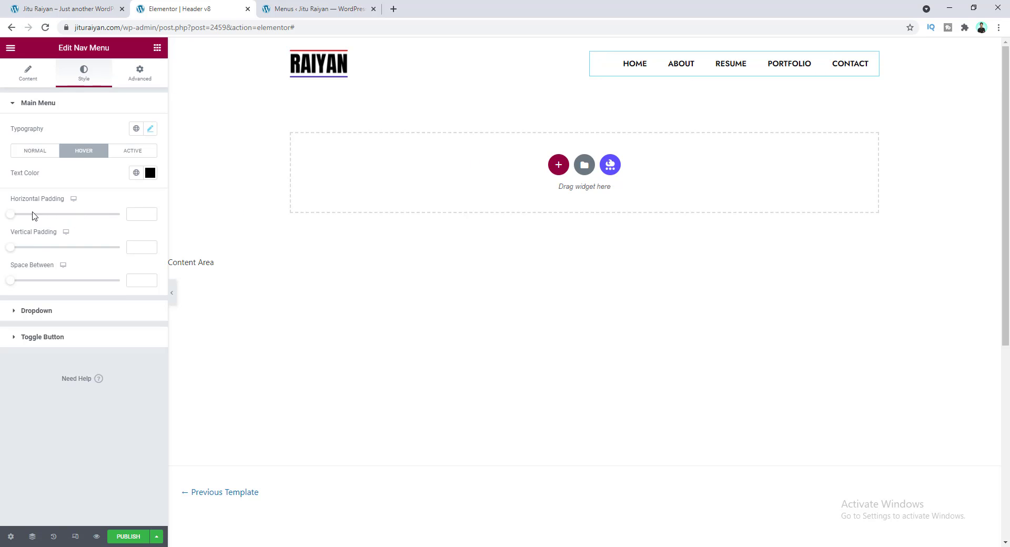
# - Set the main menu's horizontal padding to 0 and the space between its items to 35
pyautogui.click(135, 213)
pyautogui.write('0')
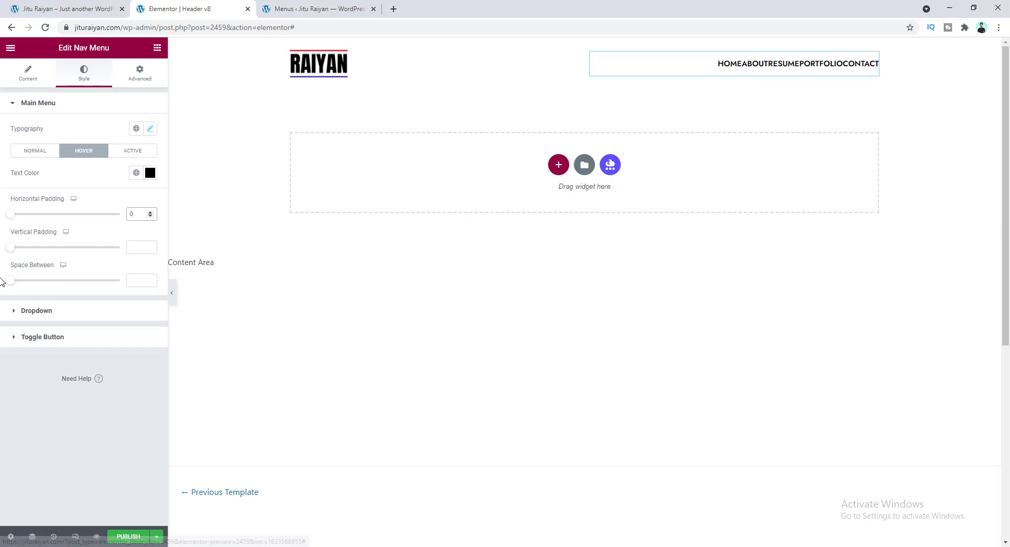
pyautogui.moveTo(9, 281); pyautogui.dragTo(47, 283)
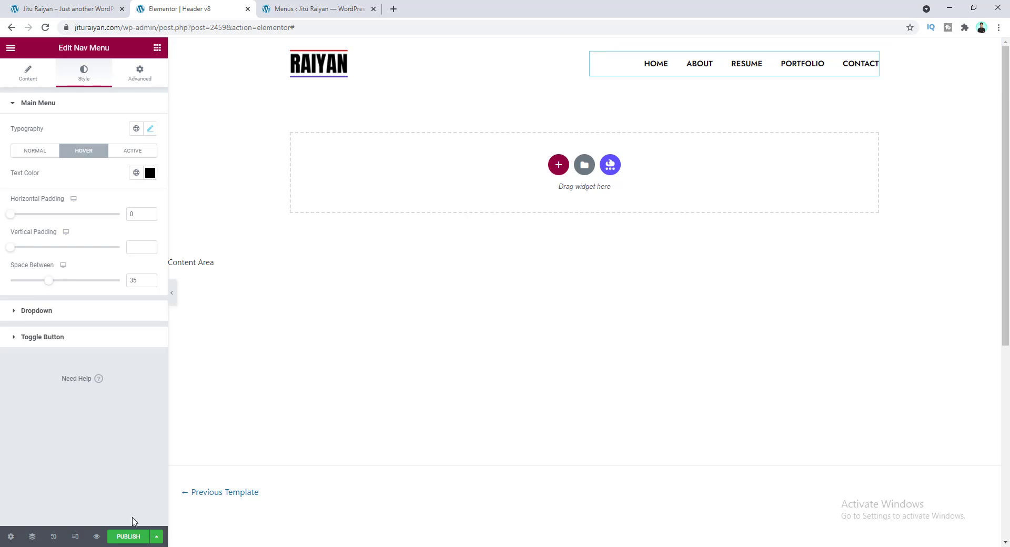
# - Switch to the tablet preview and set the nav menu's mobile dropdown breakpoint to Mobile (< 767px)
pyautogui.click(75, 536)
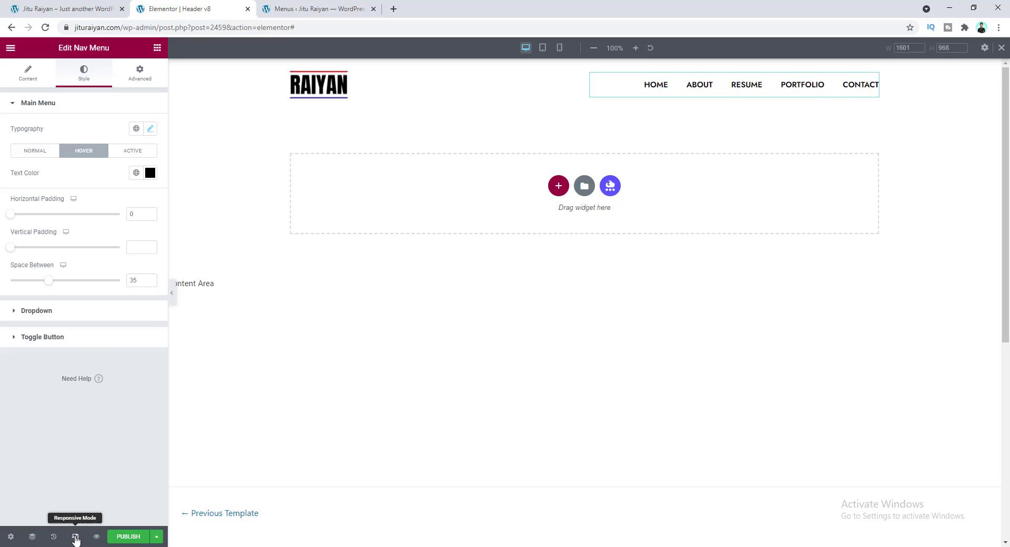
pyautogui.click(542, 50)
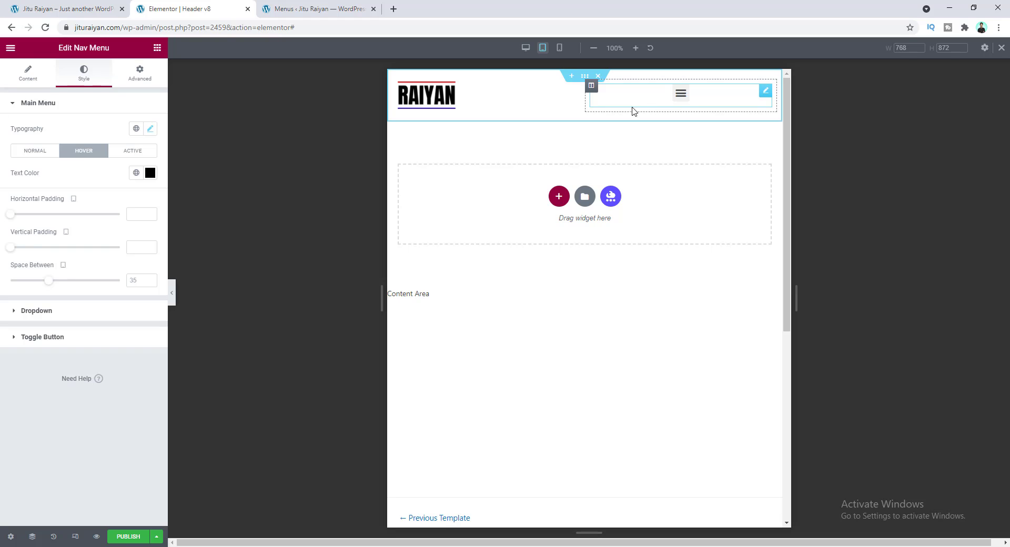
pyautogui.click(30, 76)
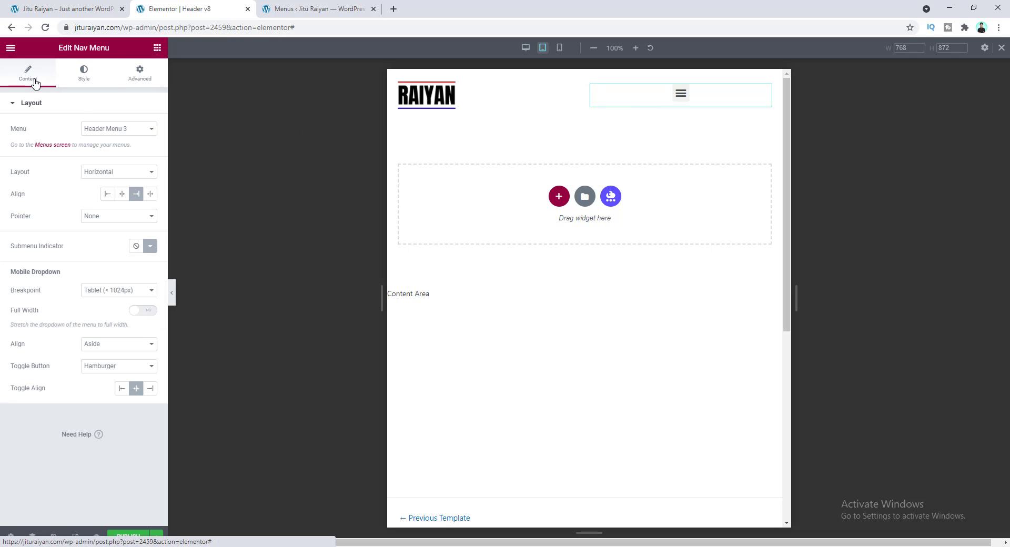
pyautogui.click(91, 293)
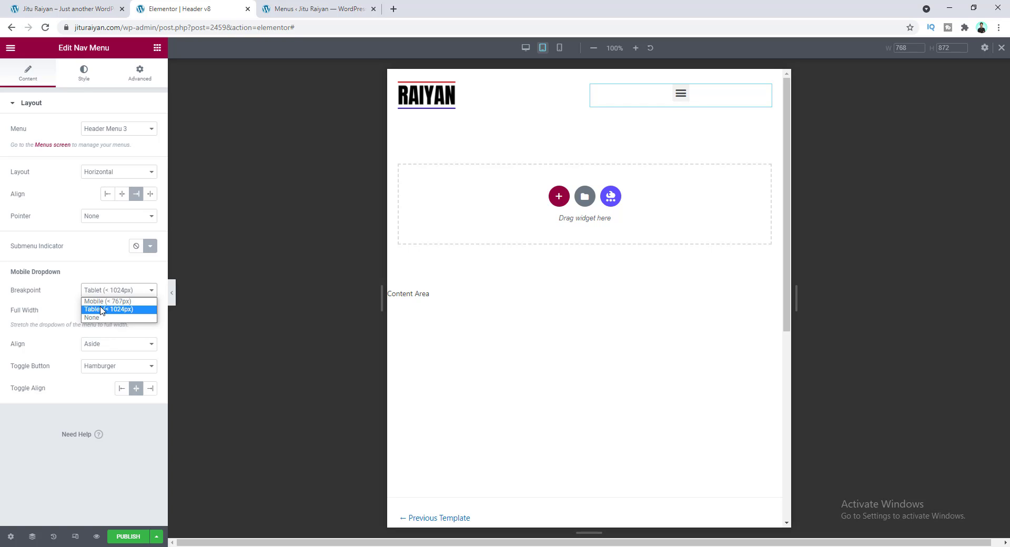
pyautogui.click(101, 302)
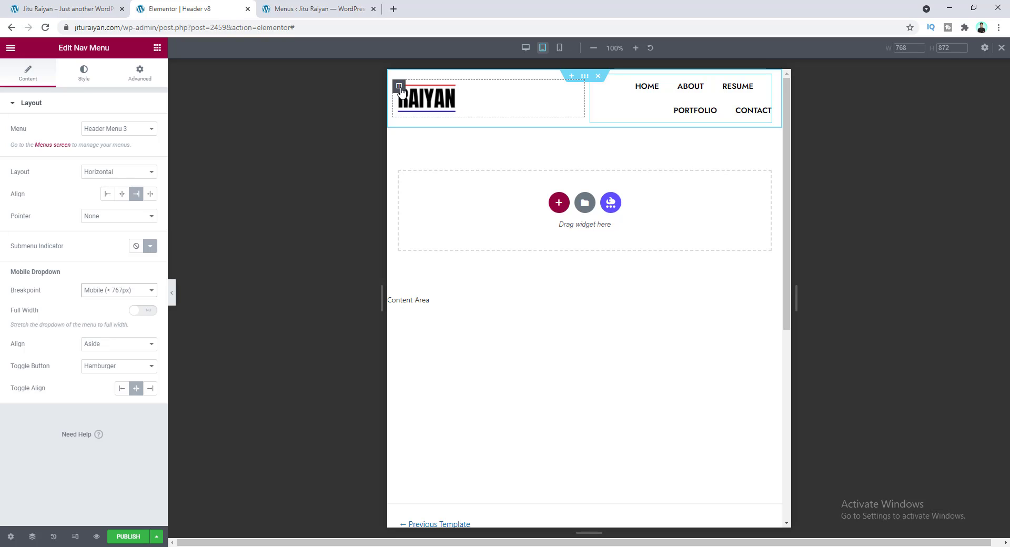
# - Set the tablet column widths to 20% for the logo column and 80% for the nav menu column
pyautogui.click(399, 87)
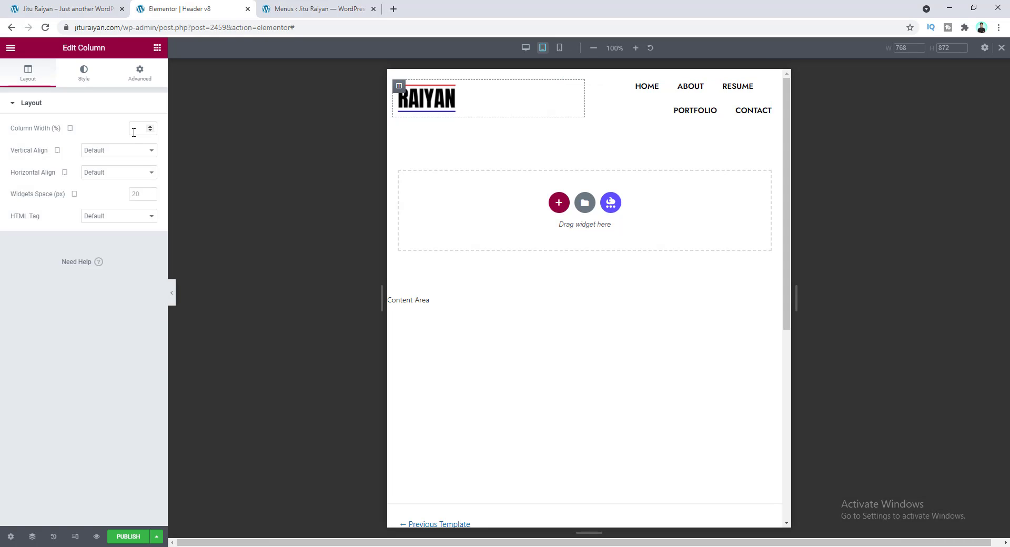
pyautogui.write('20')
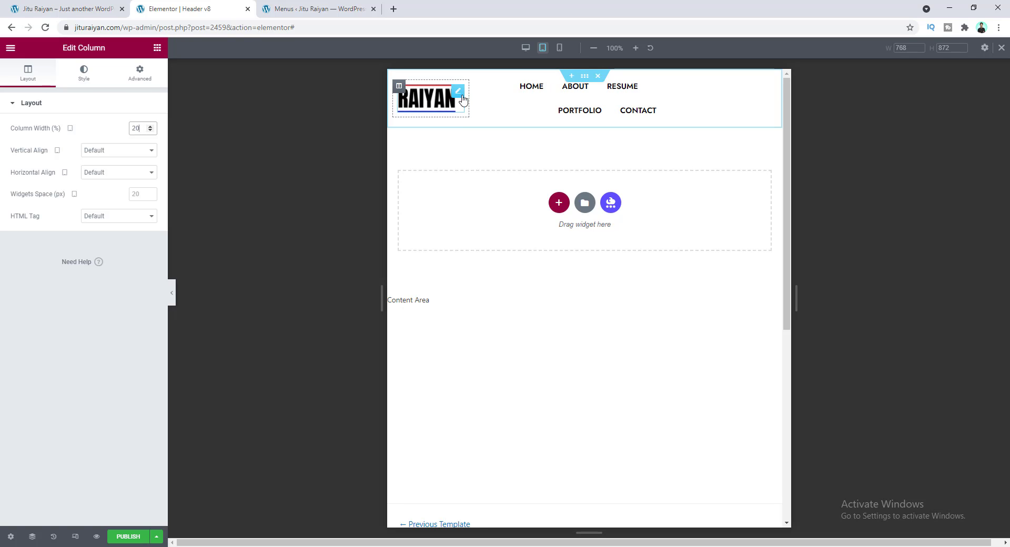
pyautogui.press('BackSpace')
pyautogui.press('BackSpace')
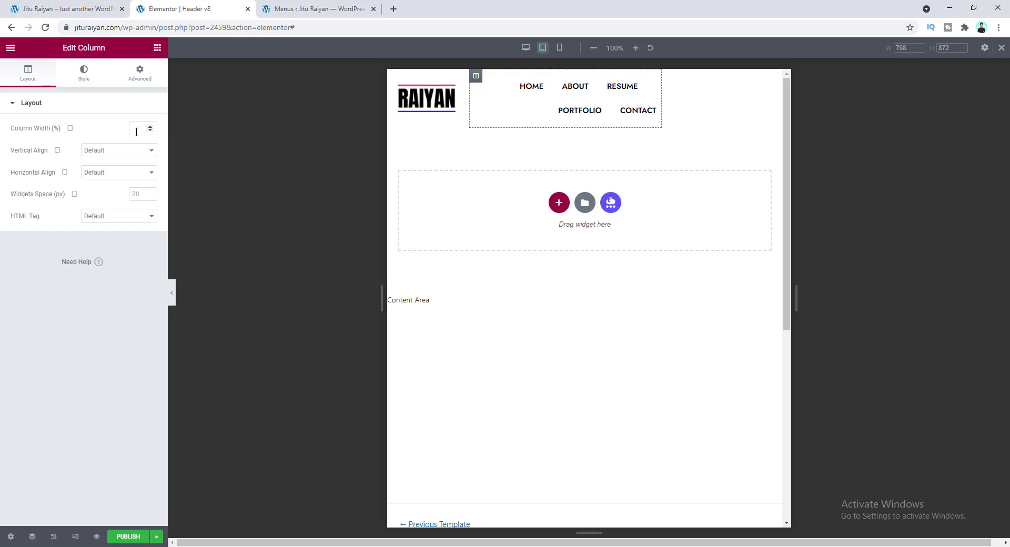
pyautogui.write('20')
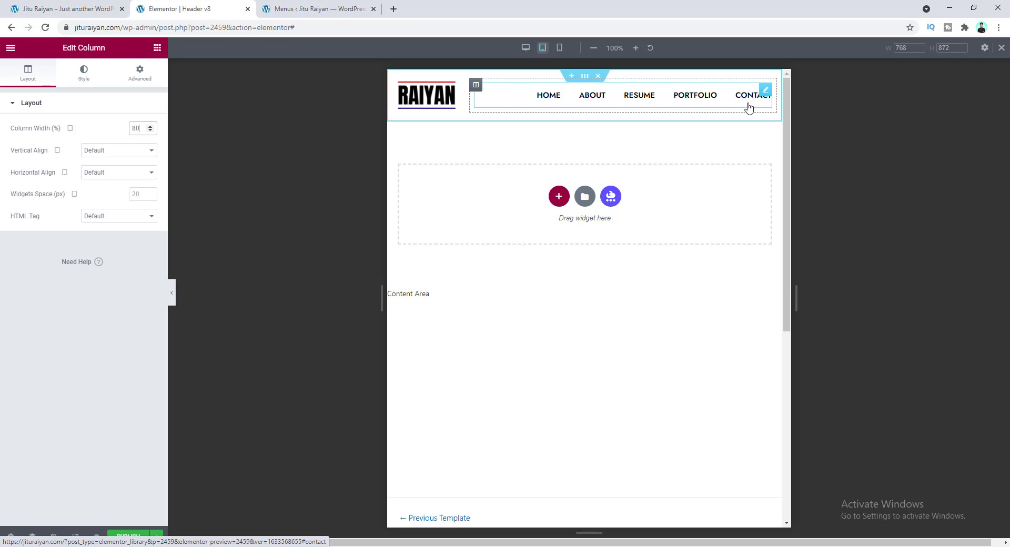
# - In the mobile preview, set the logo column and the nav menu column to 50% width each
pyautogui.click(558, 48)
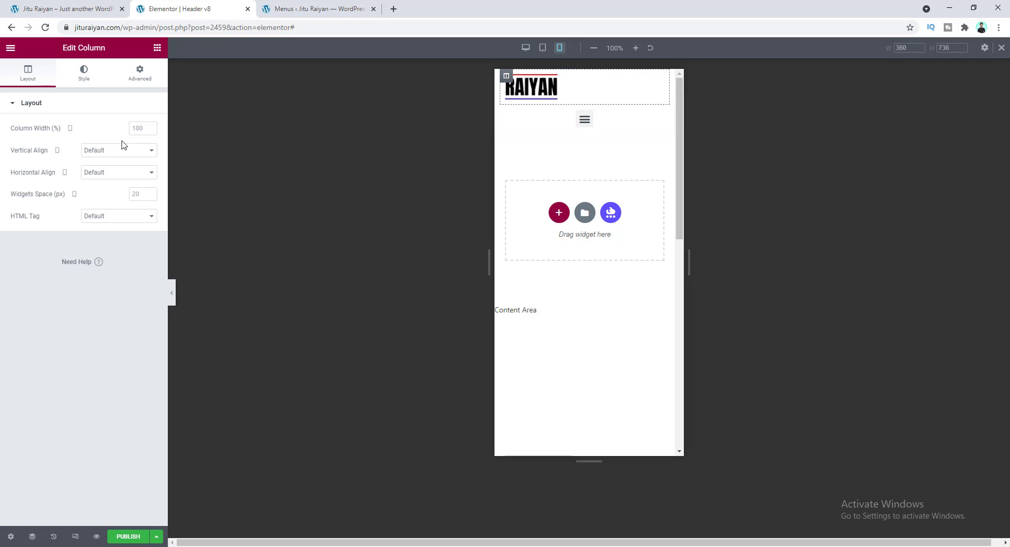
pyautogui.write('50')
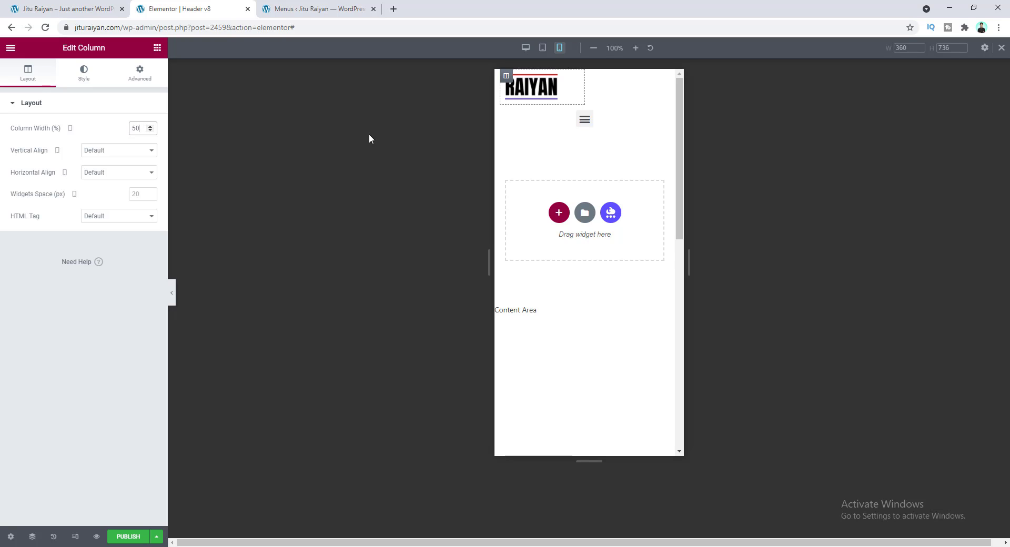
pyautogui.click(506, 113)
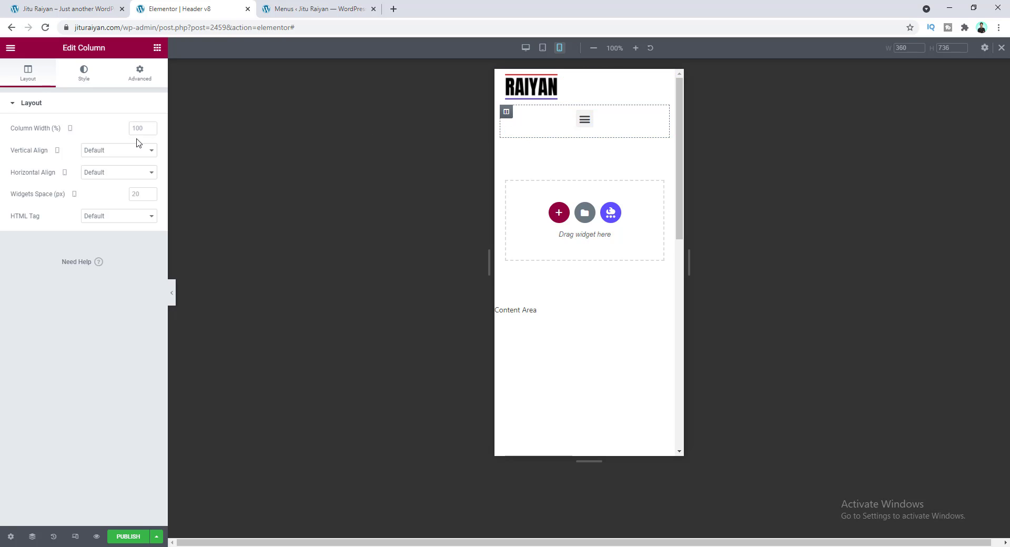
pyautogui.click(139, 129)
pyautogui.write('50')
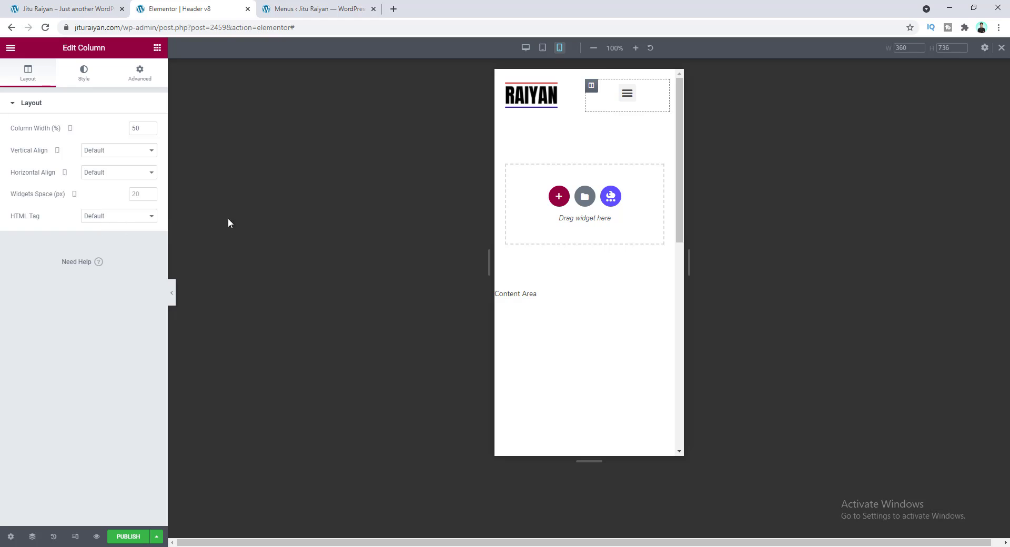
# - Align the nav menu's hamburger toggle to the right, expand the mobile menu and make its dropdown full width
pyautogui.click(658, 93)
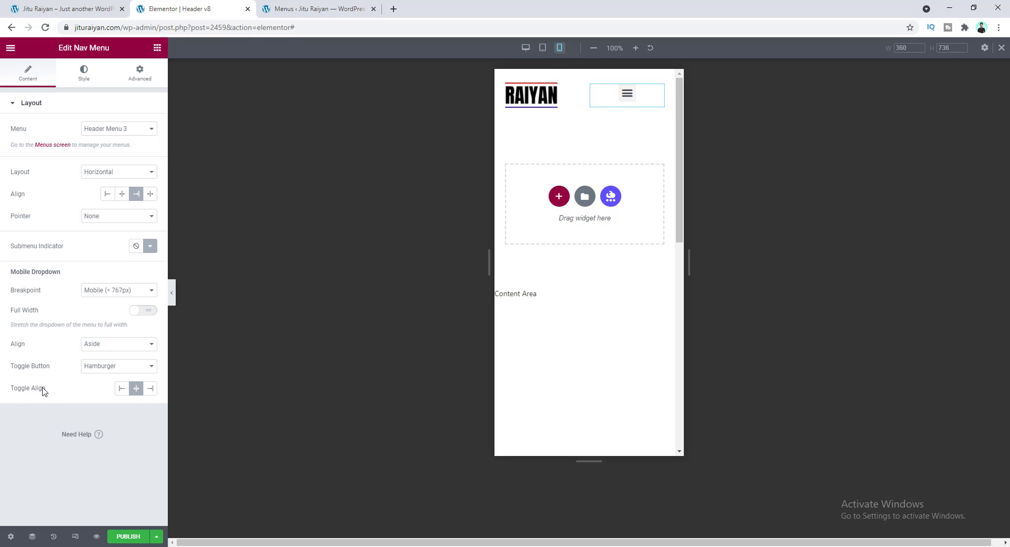
pyautogui.click(150, 389)
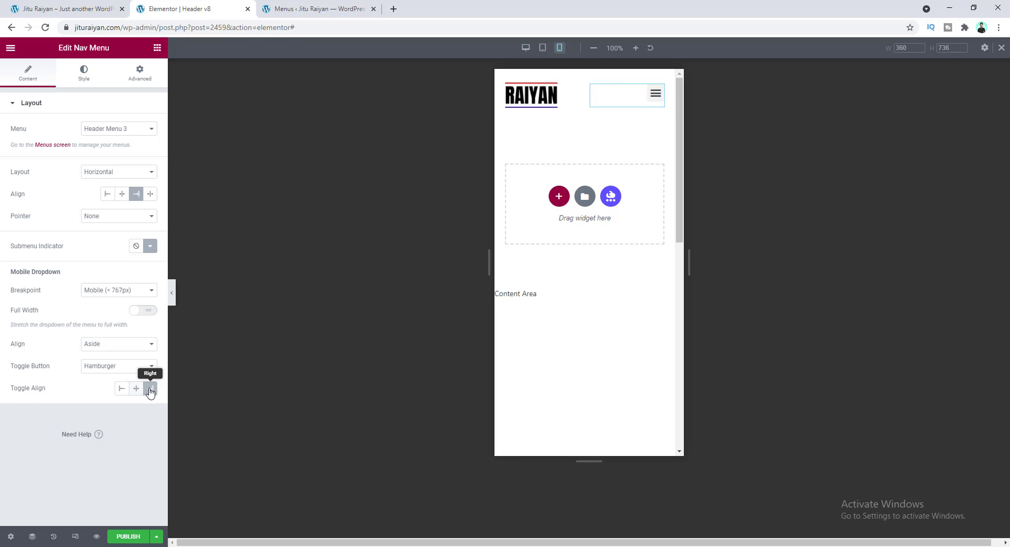
pyautogui.click(651, 96)
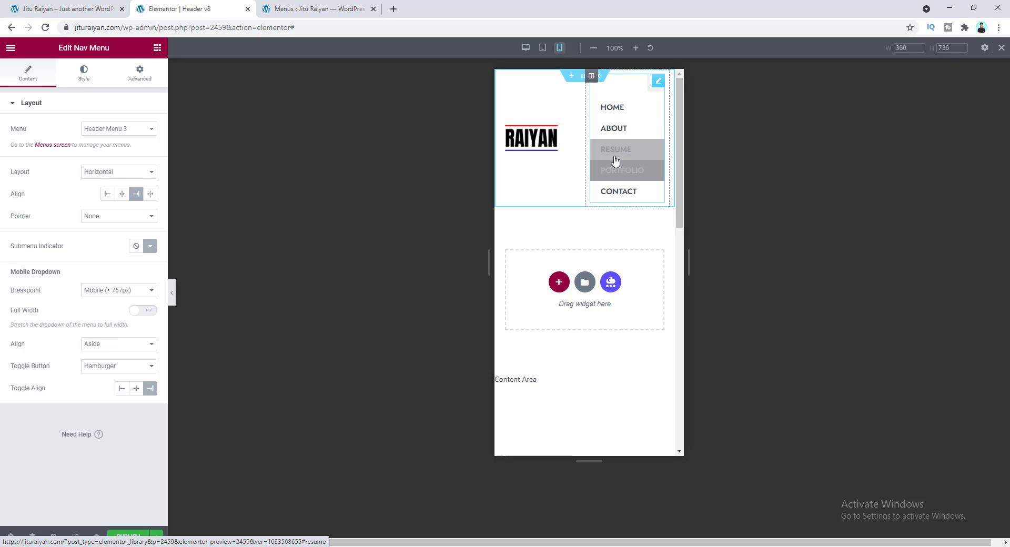
pyautogui.click(151, 314)
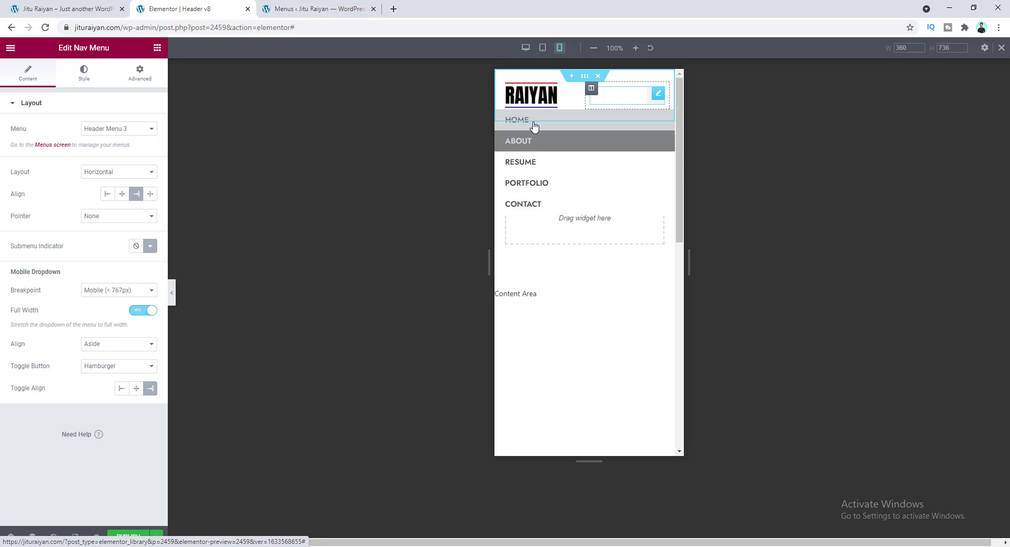
# - Set the nav menu dropdown's normal text color to black
pyautogui.click(83, 74)
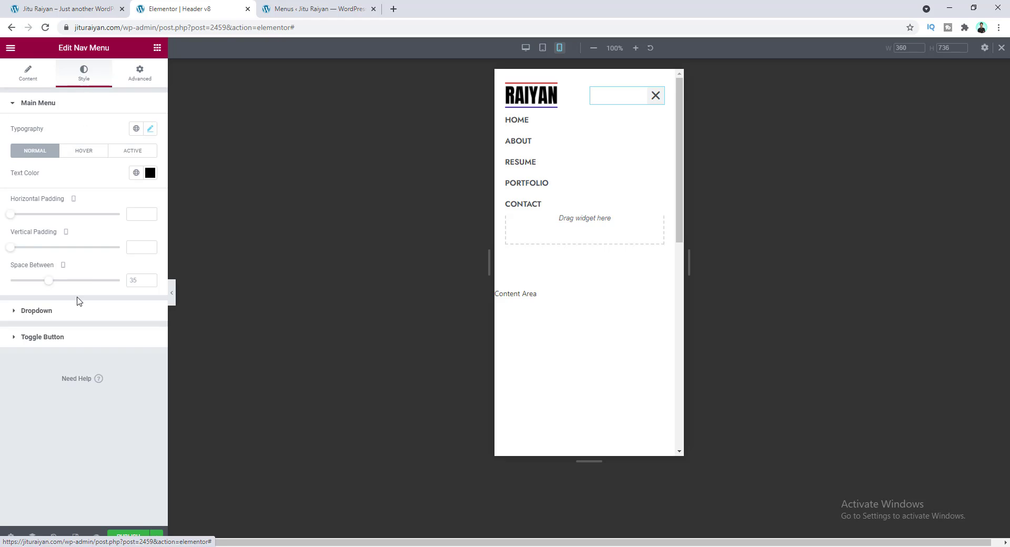
pyautogui.click(83, 314)
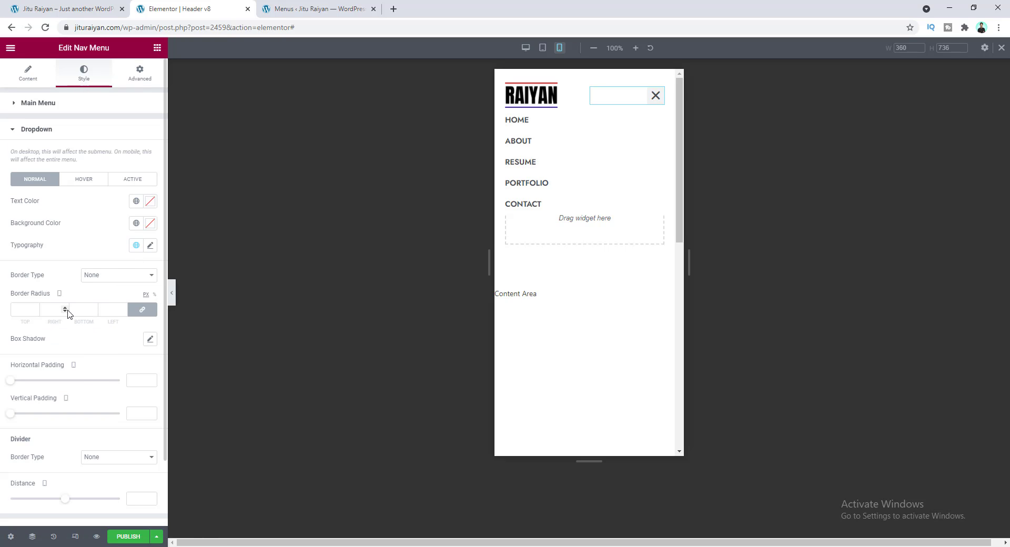
pyautogui.click(151, 203)
pyautogui.moveTo(60, 302); pyautogui.dragTo(16, 350)
pyautogui.click(67, 189)
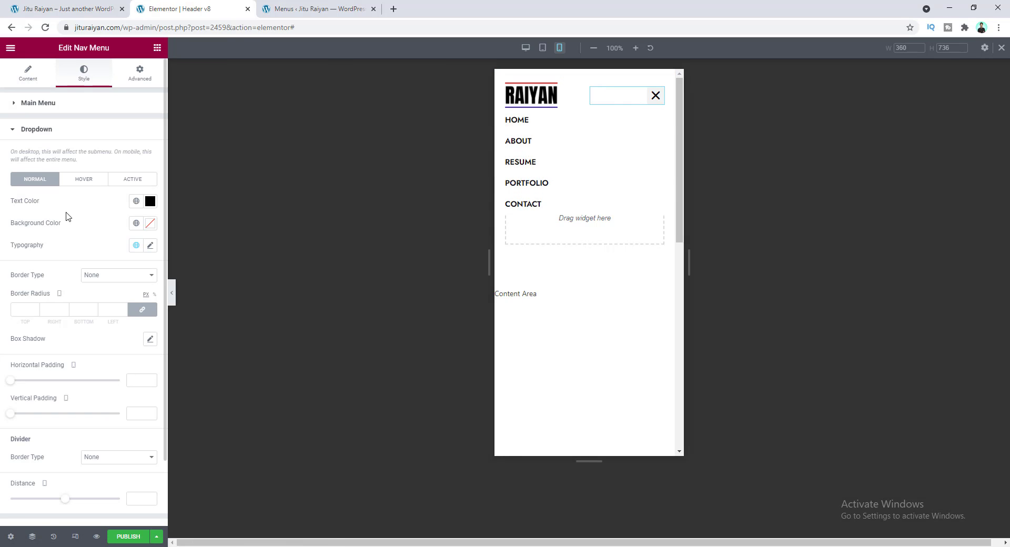
# - Set the nav menu dropdown's hover background color to a very light grey
pyautogui.click(82, 181)
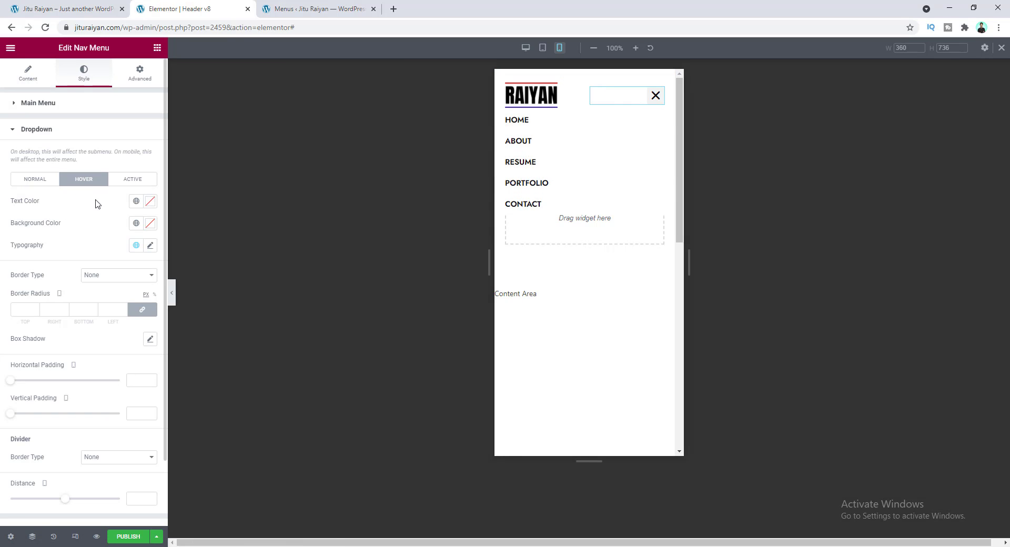
pyautogui.click(150, 223)
pyautogui.click(61, 282)
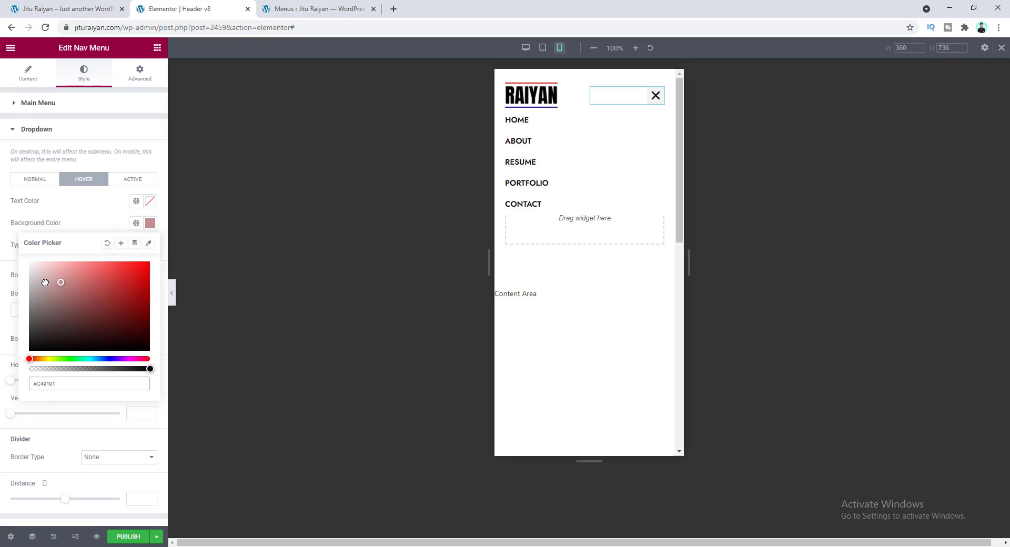
pyautogui.moveTo(45, 283); pyautogui.dragTo(11, 268)
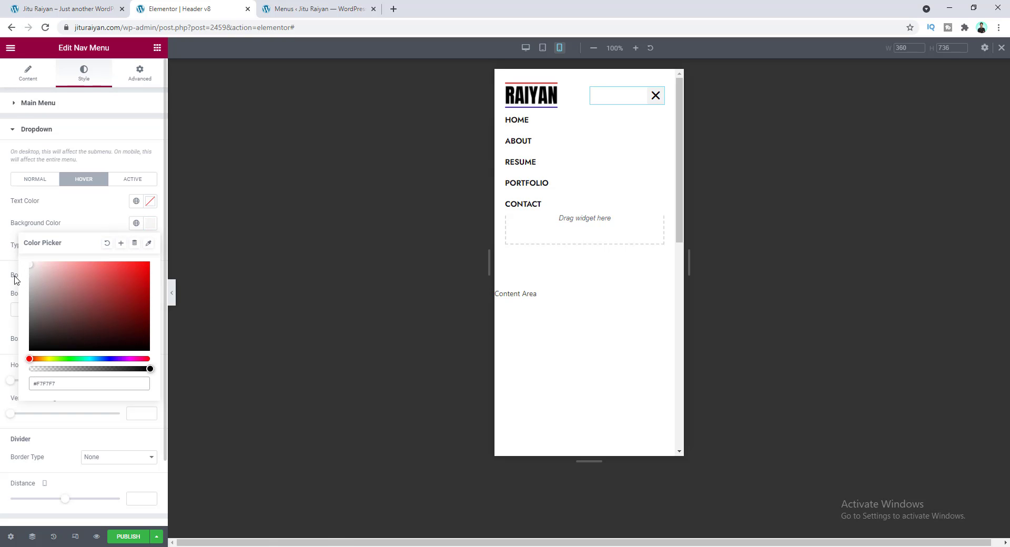
pyautogui.click(430, 221)
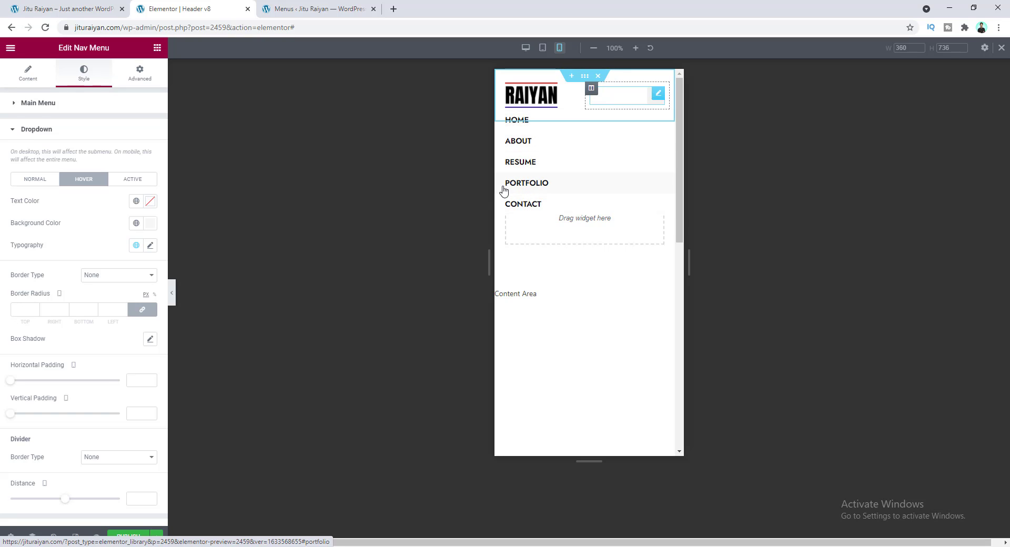
# - Give the nav menu dropdown a solid border with unlinked widths of 15 at the top and bottom and 0 on the sides
pyautogui.click(114, 279)
pyautogui.click(109, 295)
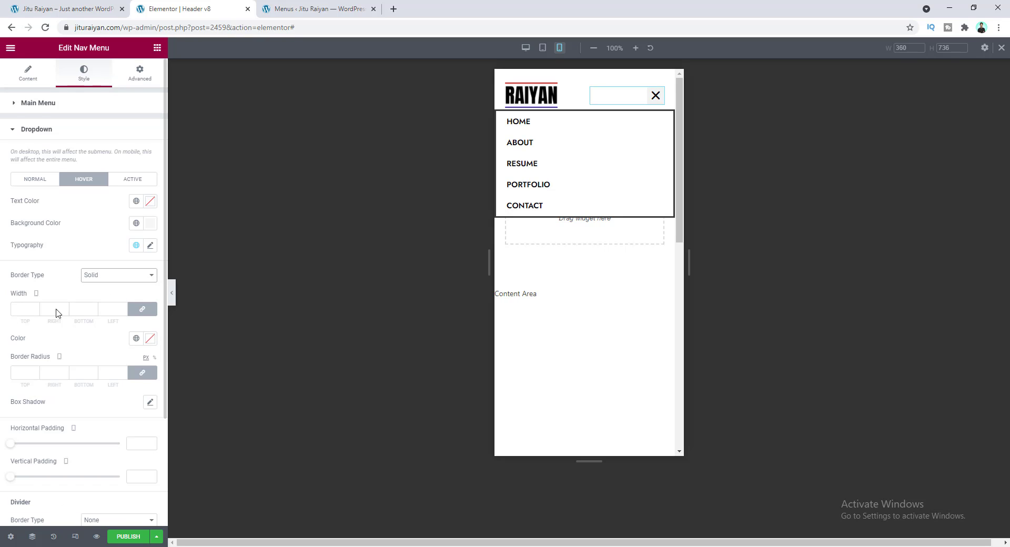
pyautogui.click(142, 311)
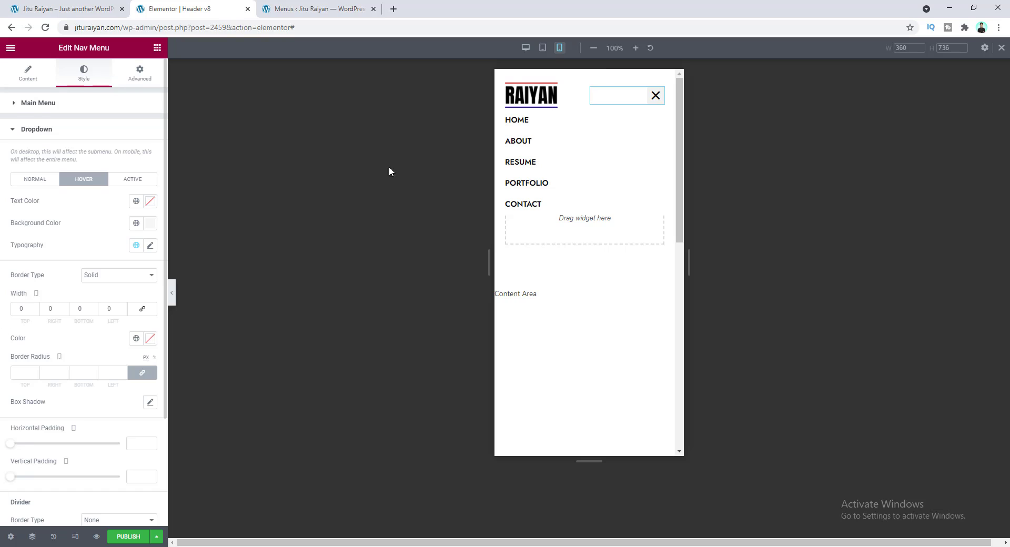
pyautogui.click(14, 310)
pyautogui.write('15')
pyautogui.press('Tab')
pyautogui.press('Tab')
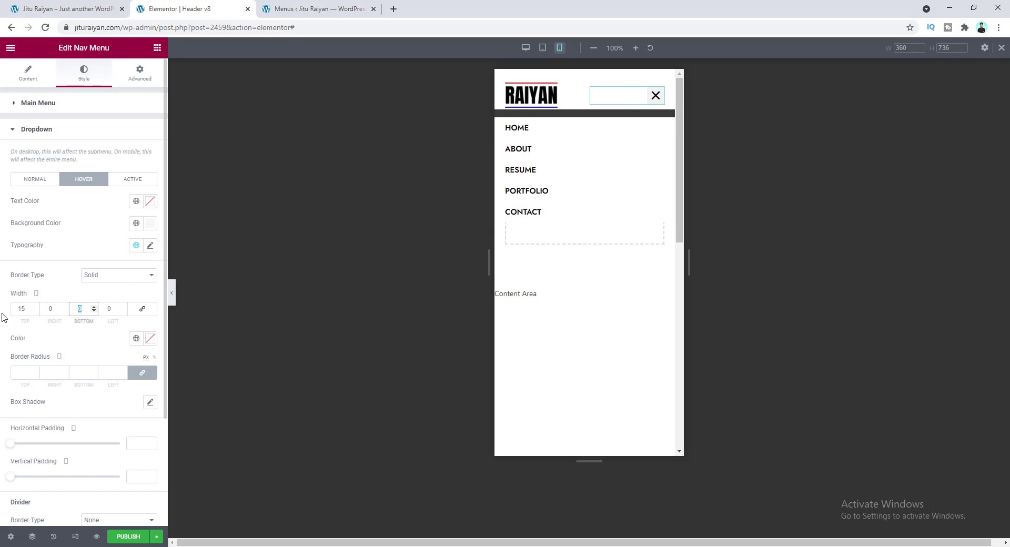
pyautogui.write('15')
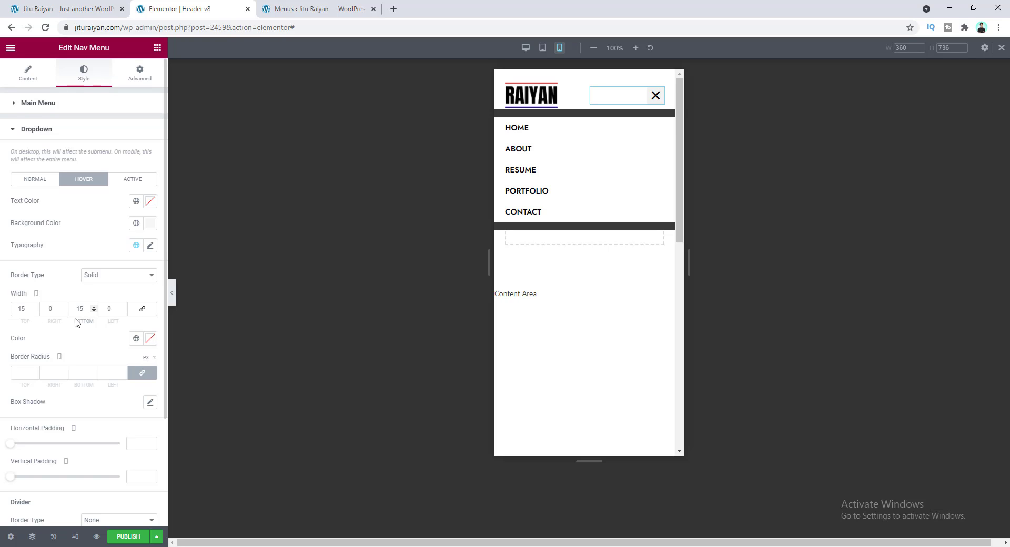
# - Make the dropdown's border color fully transparent
pyautogui.click(151, 340)
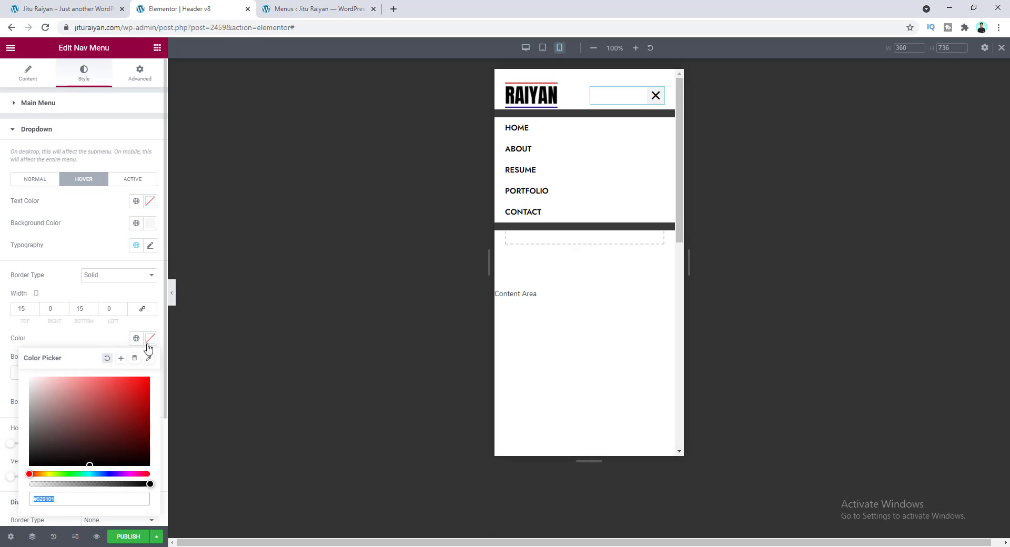
pyautogui.moveTo(150, 487); pyautogui.dragTo(30, 487)
pyautogui.click(86, 344)
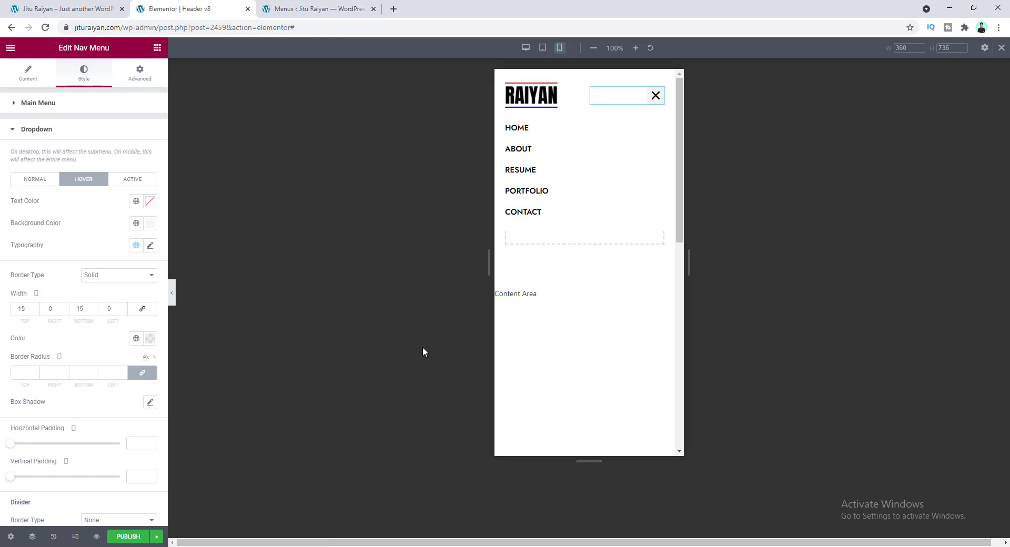
# - Add a box shadow to the dropdown with a vertical offset of 10 and a faint, mostly transparent shadow color
pyautogui.click(150, 403)
pyautogui.scroll(-2, 68, 450)
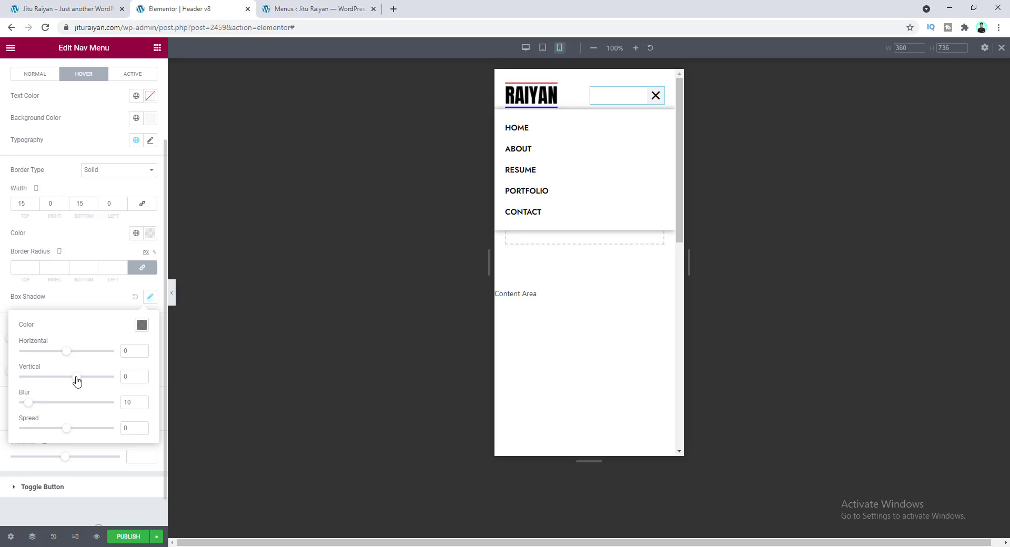
pyautogui.moveTo(77, 380); pyautogui.dragTo(71, 378)
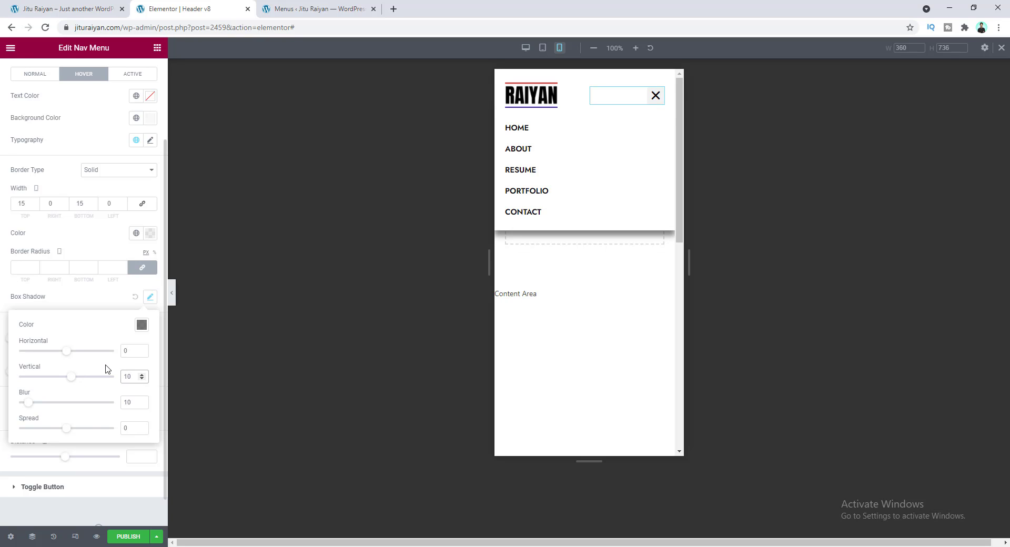
pyautogui.click(141, 329)
pyautogui.moveTo(81, 470); pyautogui.dragTo(26, 470)
pyautogui.click(87, 307)
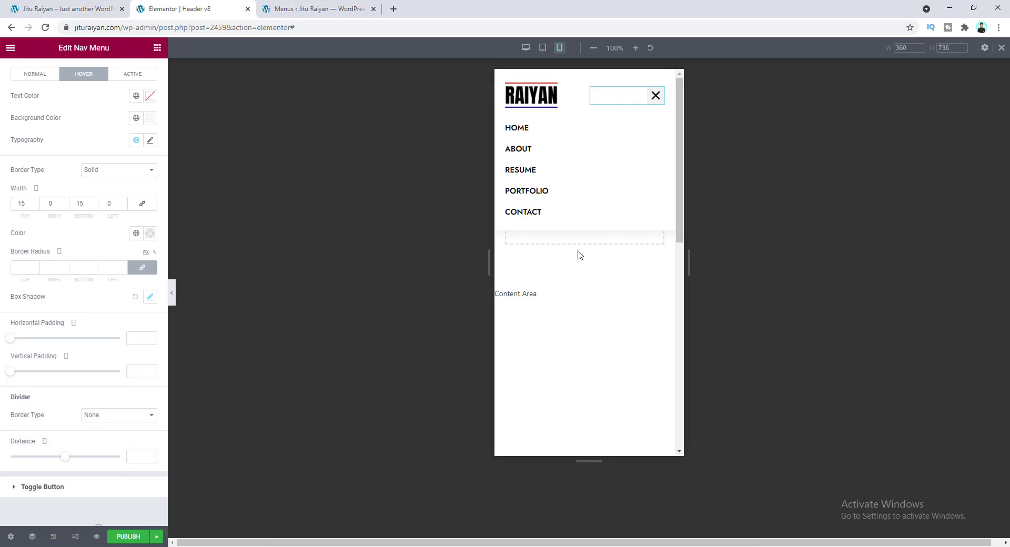
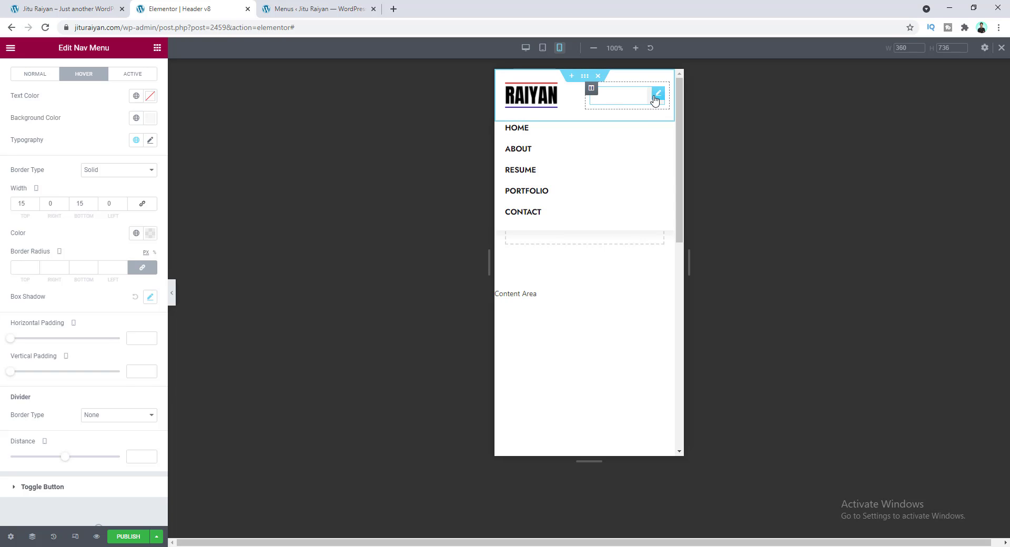
# - Preview the mobile header without the editing panel and open and close the hamburger menu repeatedly to check its behavior
pyautogui.click(172, 294)
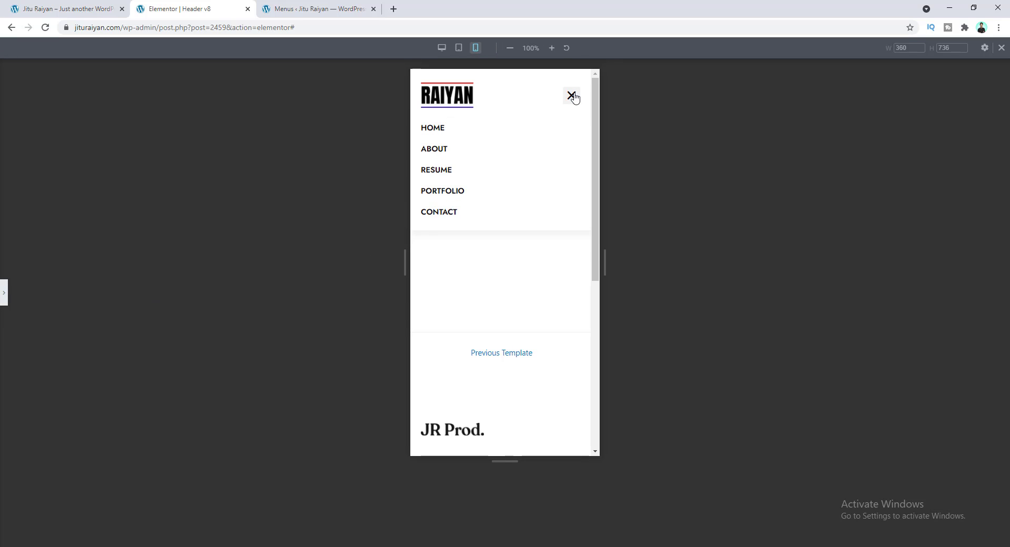
pyautogui.click(573, 97)
pyautogui.click(573, 96)
pyautogui.click(575, 101)
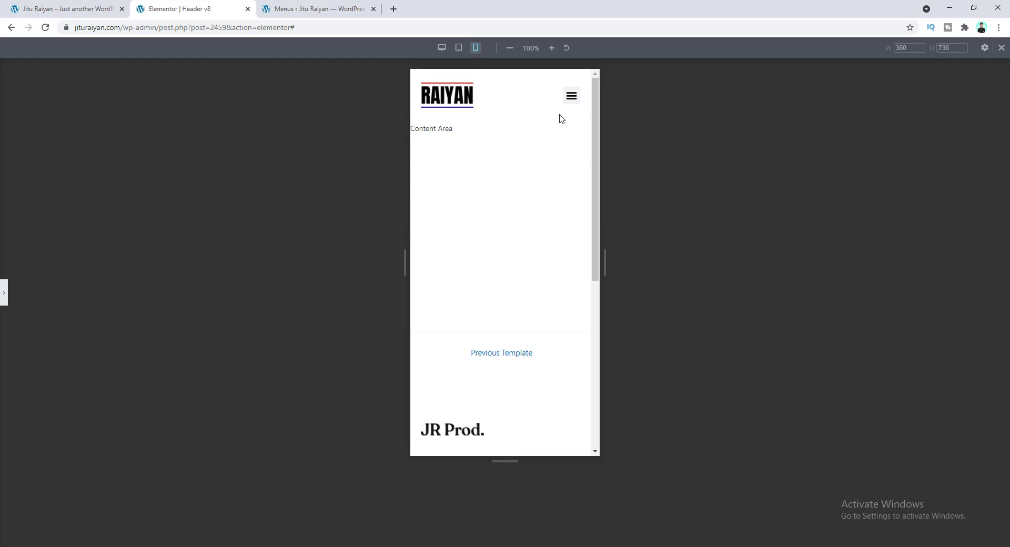
pyautogui.click(574, 101)
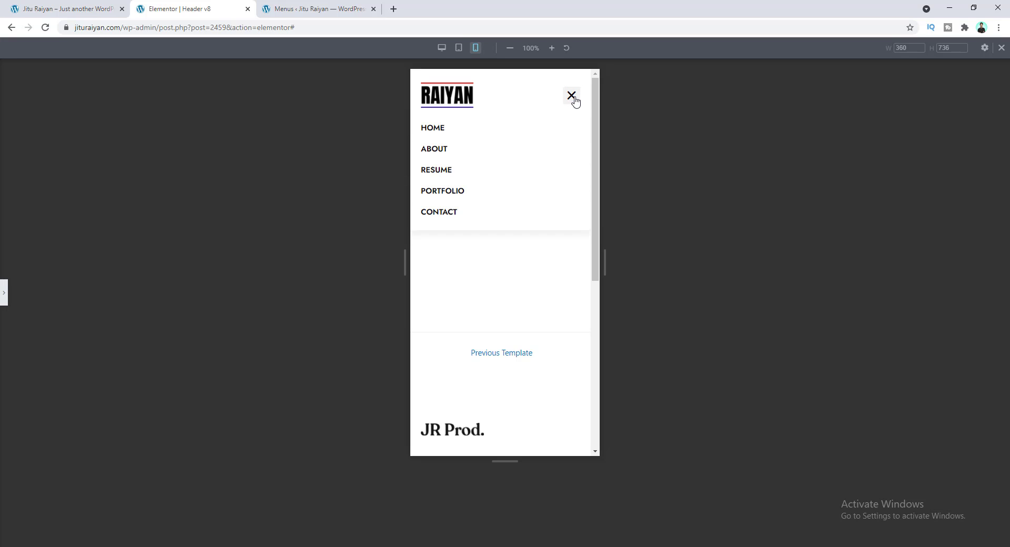
pyautogui.click(576, 102)
pyautogui.click(573, 100)
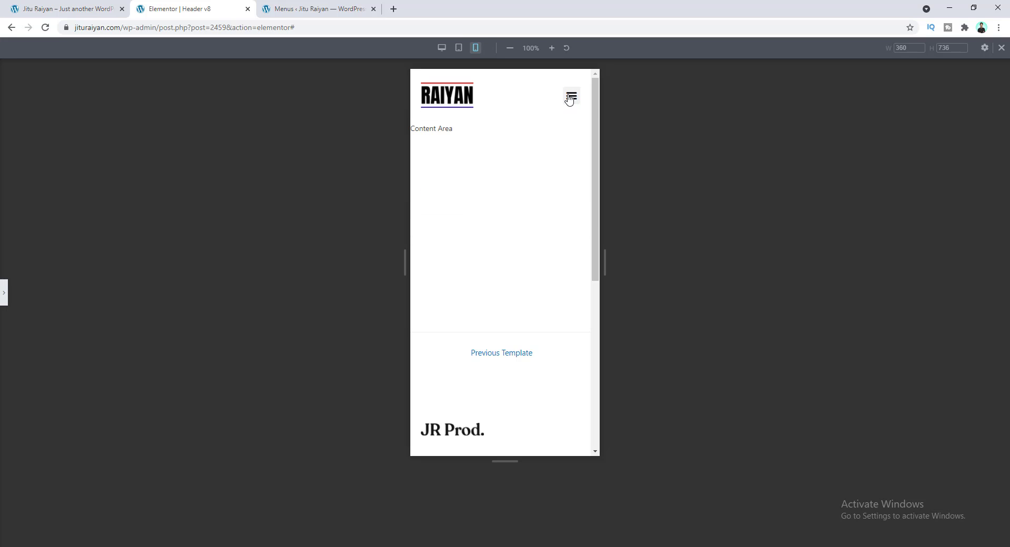
pyautogui.click(4, 293)
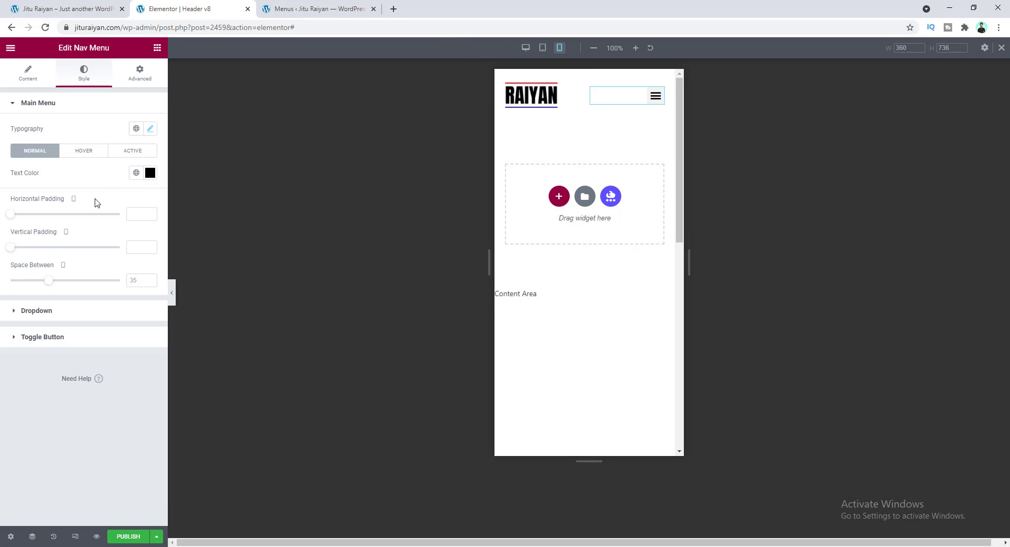
# - Paste the animated hamburger code into the nav menu's custom CSS, with --gap 0.25em, --weight 0.05em, --width 0.8em and a 0.3s ease-in-out transition
pyautogui.click(138, 79)
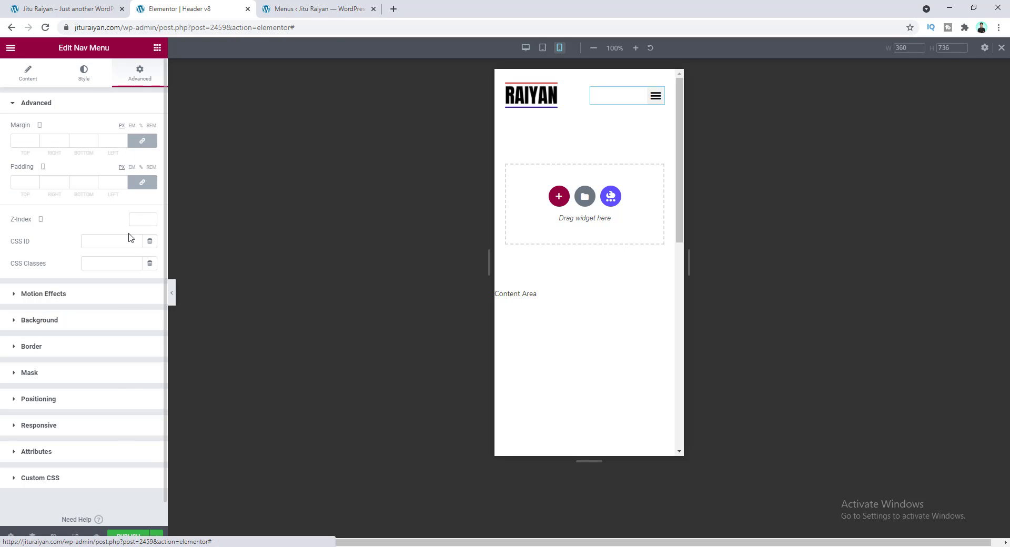
pyautogui.click(82, 483)
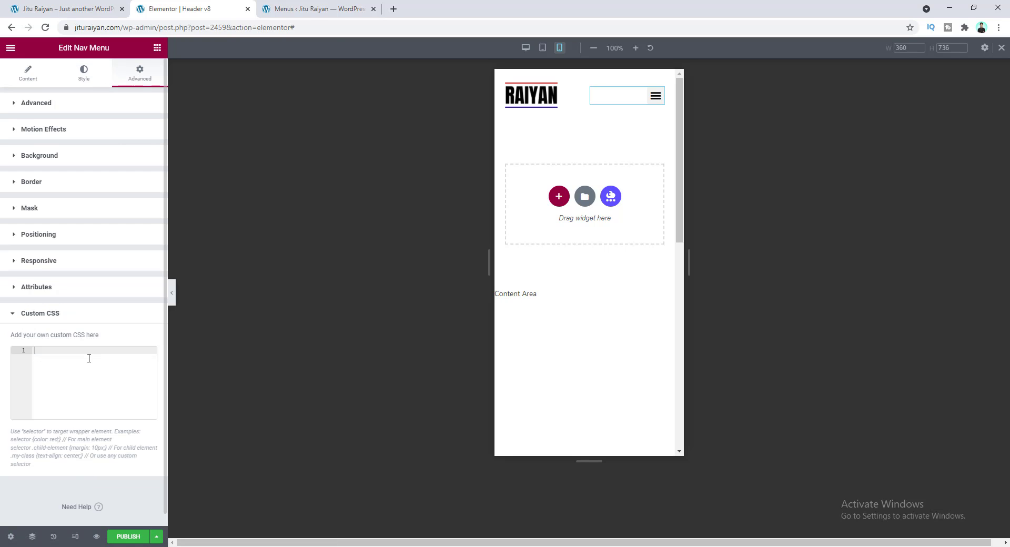
pyautogui.hotkey('ctrl', 'v')
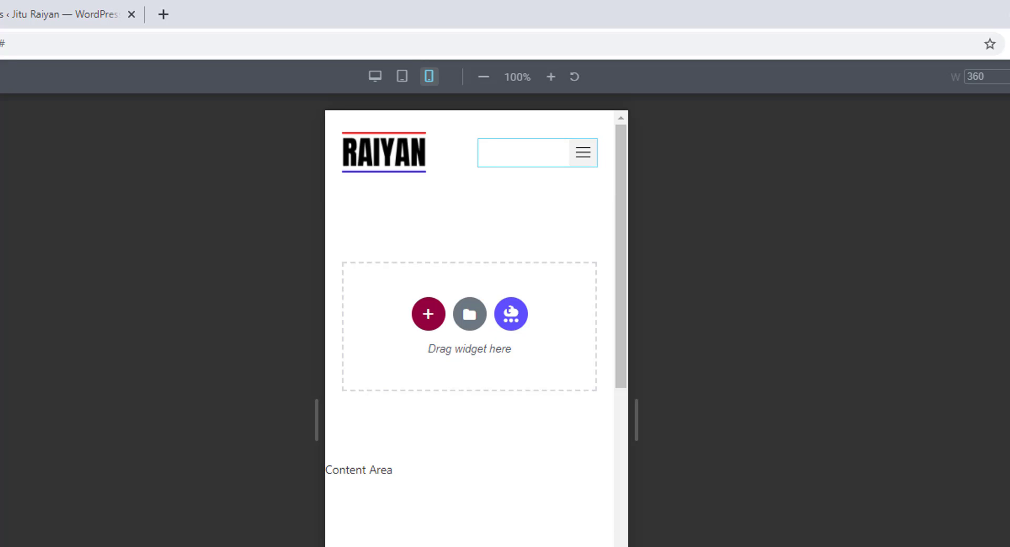
# - Open and close the mobile menu in the preview to check the hamburger icon's animation
pyautogui.click(446, 155)
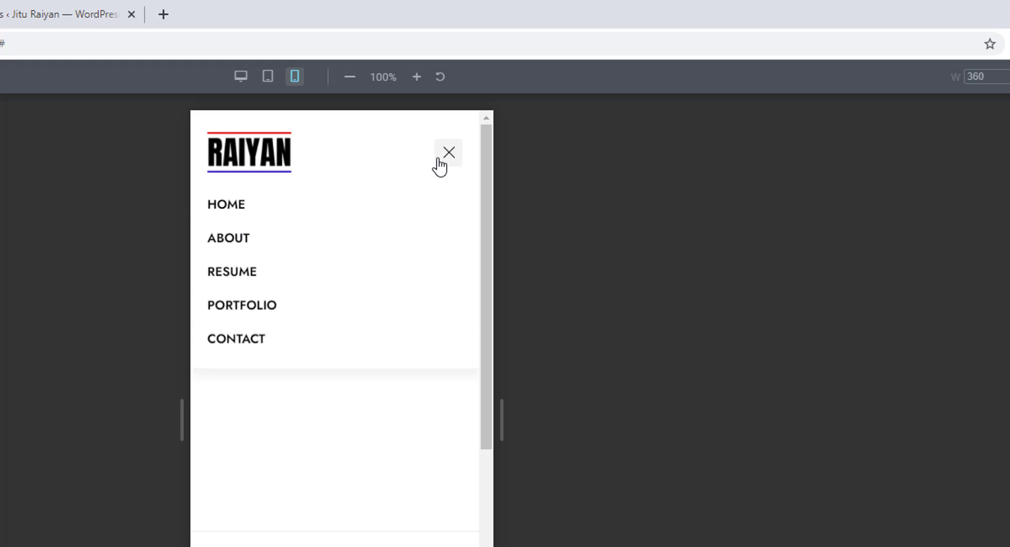
pyautogui.click(440, 165)
pyautogui.click(440, 165)
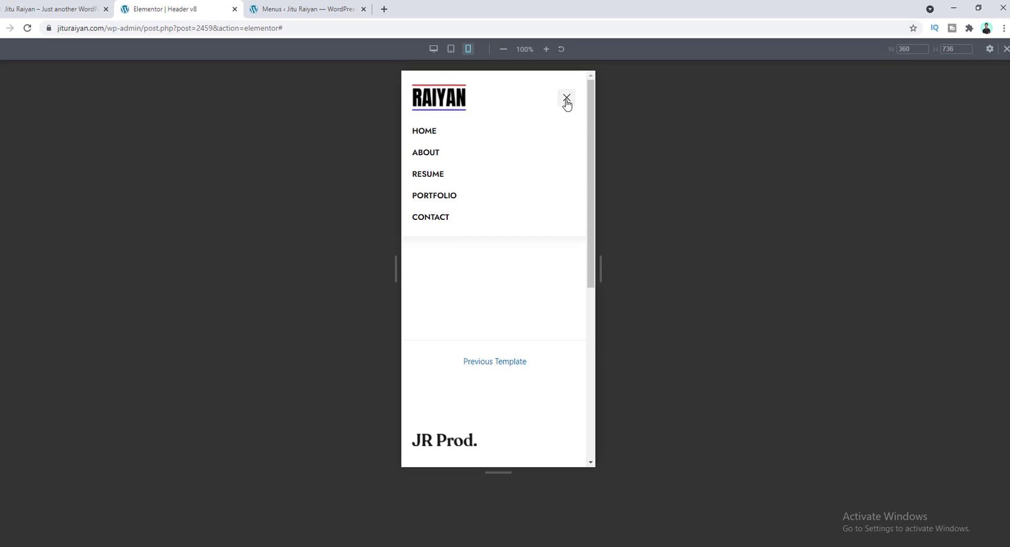
pyautogui.click(572, 100)
pyautogui.click(4, 292)
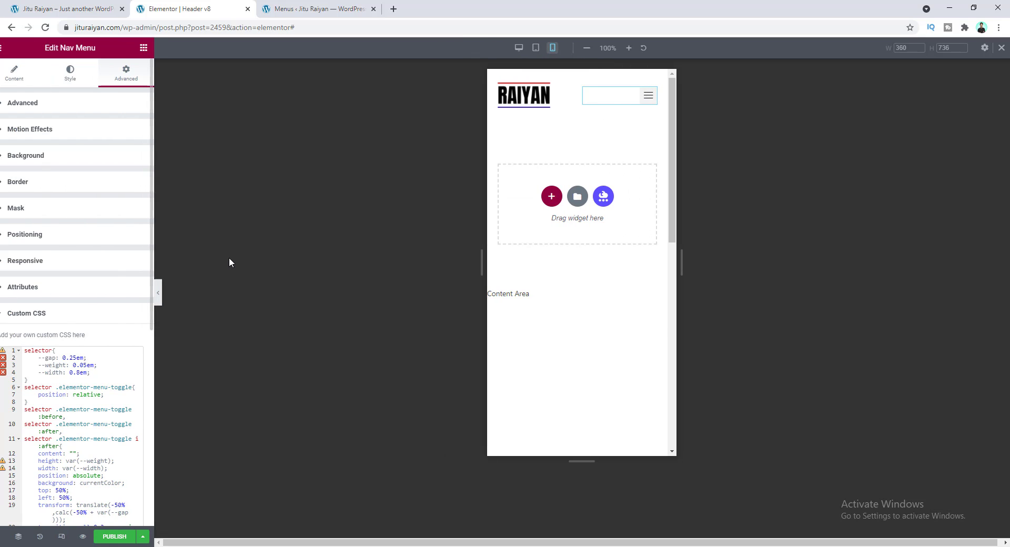
# - Set the nav menu toggle button's size to 40 and its normal color to black
pyautogui.click(84, 72)
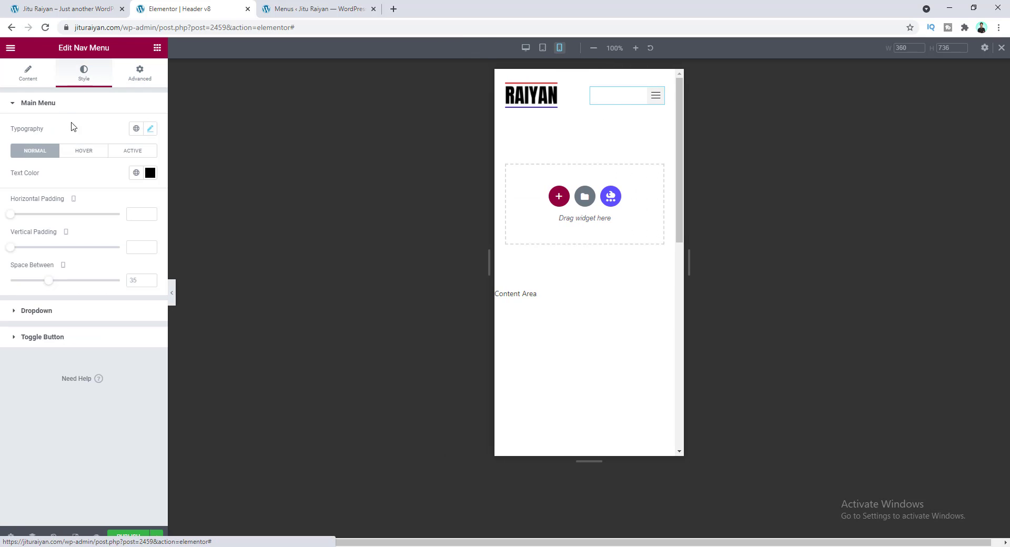
pyautogui.click(36, 337)
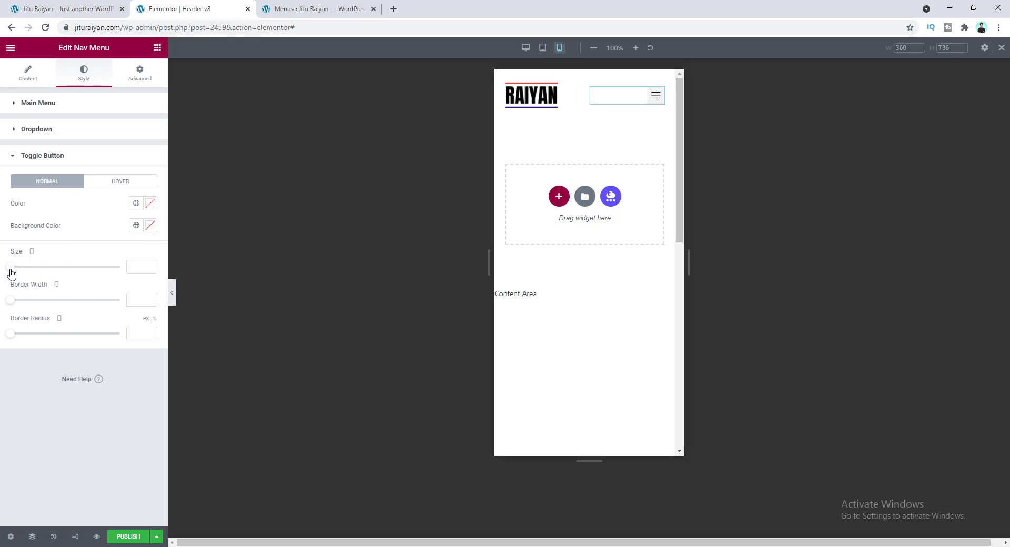
pyautogui.moveTo(11, 269); pyautogui.dragTo(43, 267)
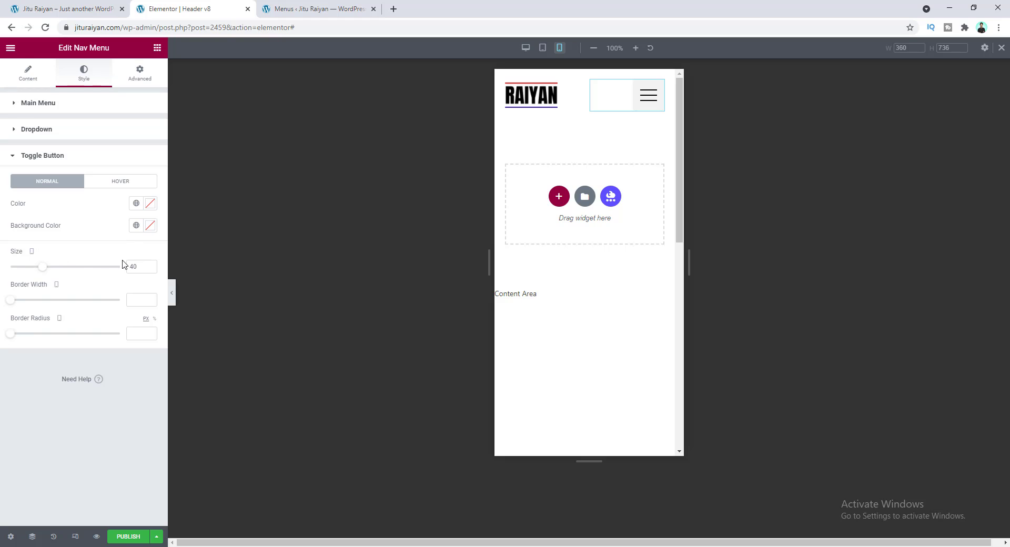
pyautogui.click(150, 206)
pyautogui.moveTo(109, 278); pyautogui.dragTo(157, 240)
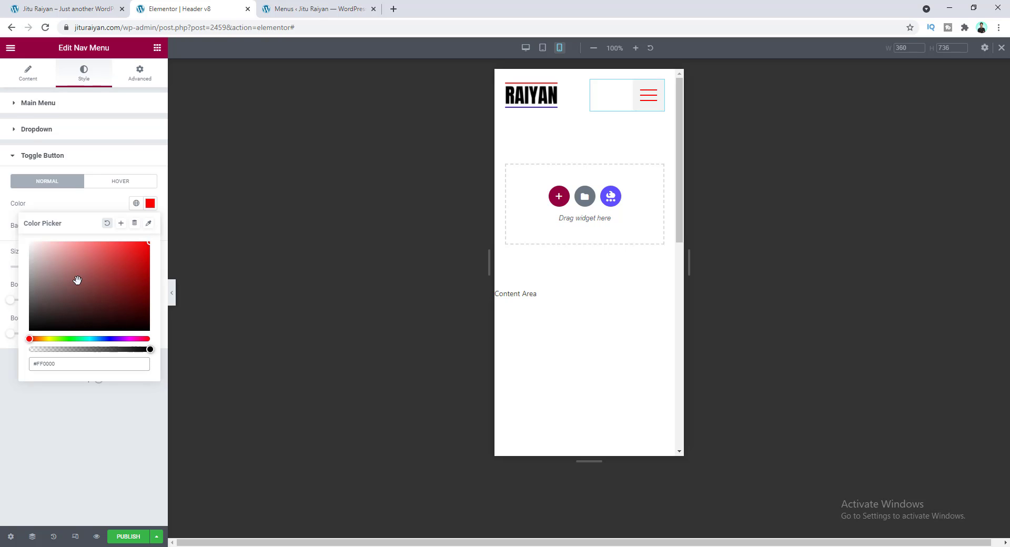
pyautogui.moveTo(76, 283); pyautogui.dragTo(19, 347)
pyautogui.click(79, 208)
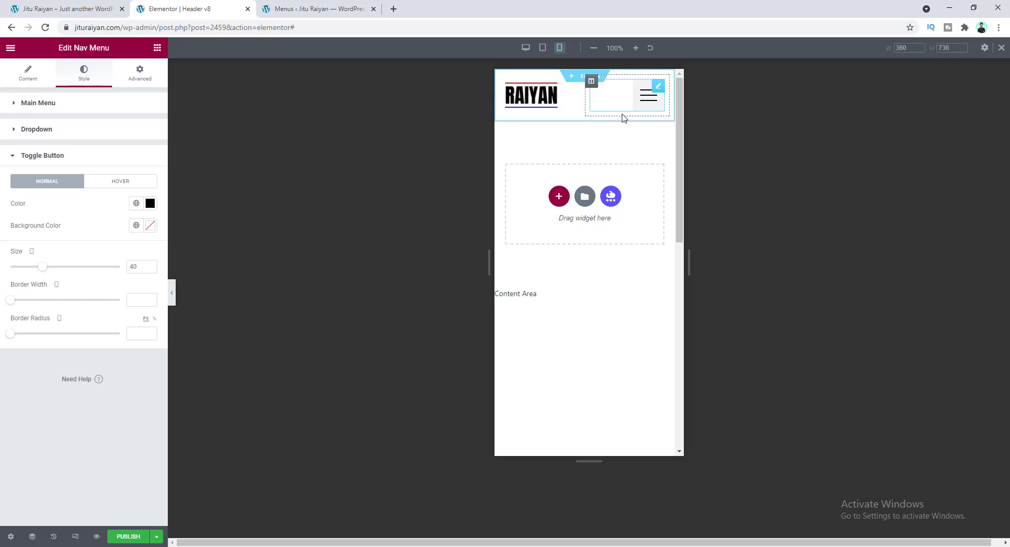
# - Set the toggle button's background color to fully transparent white, #FFFFFF00
pyautogui.click(150, 225)
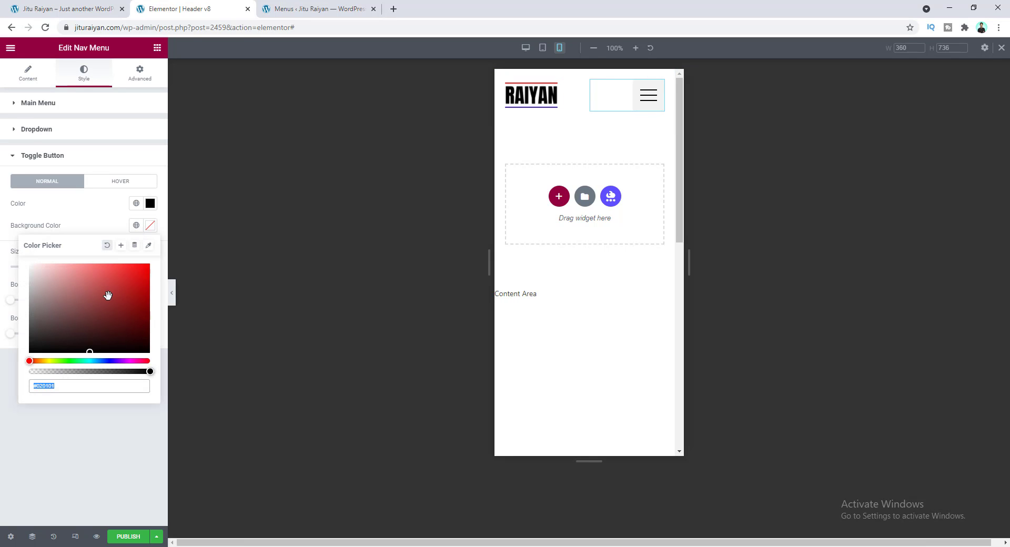
pyautogui.moveTo(108, 295); pyautogui.dragTo(4, 255)
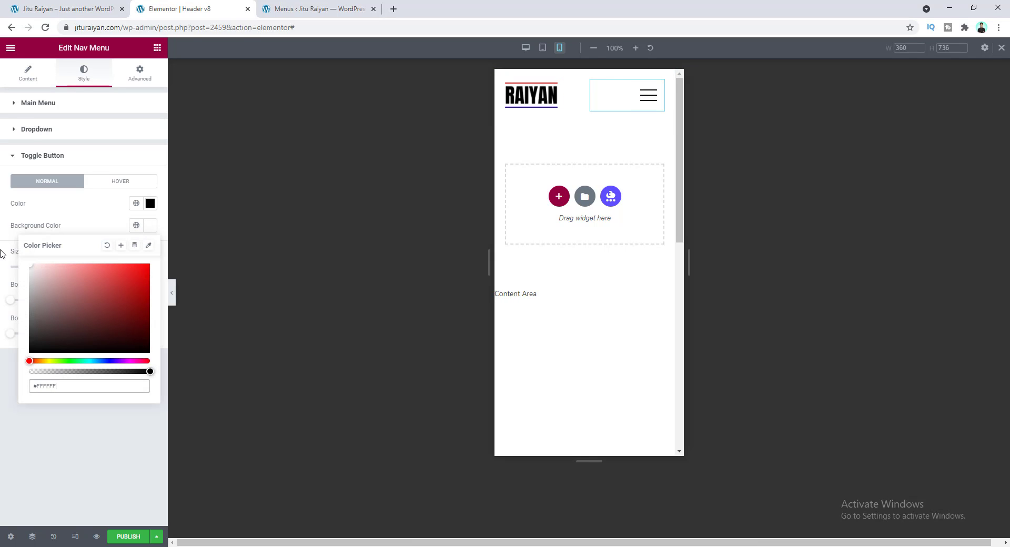
pyautogui.moveTo(149, 367); pyautogui.dragTo(8, 385)
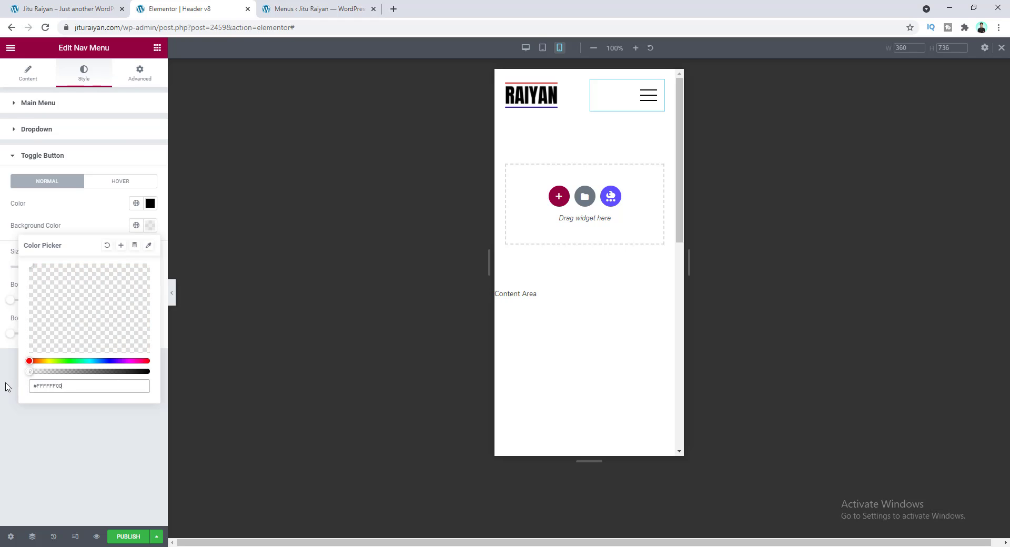
pyautogui.click(6, 381)
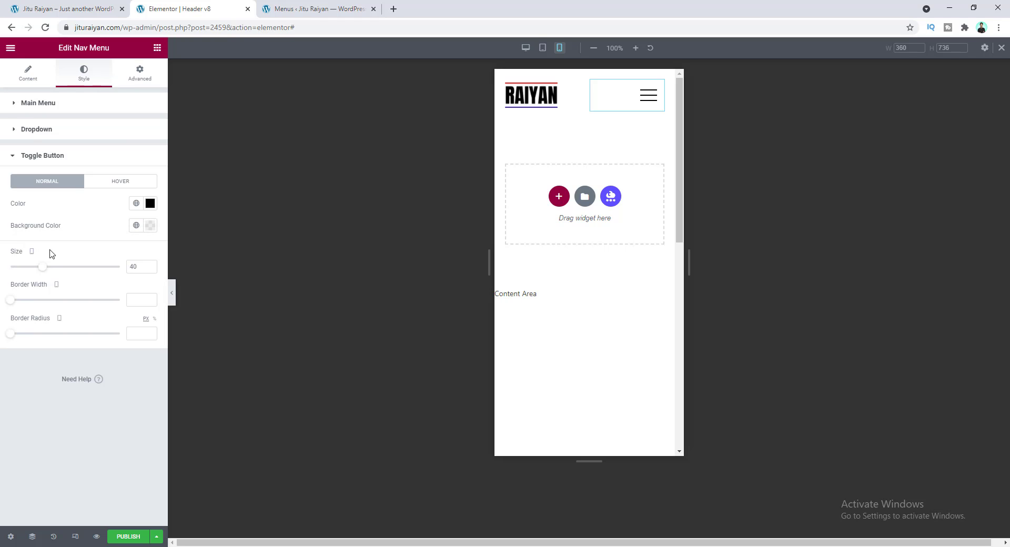
# - In the nav menu's custom CSS, set --gap to 0.5em and --weight to 0.15em
pyautogui.click(139, 74)
pyautogui.scroll(-1, 59, 333)
pyautogui.click(70, 452)
pyautogui.scroll(-5, 74, 261)
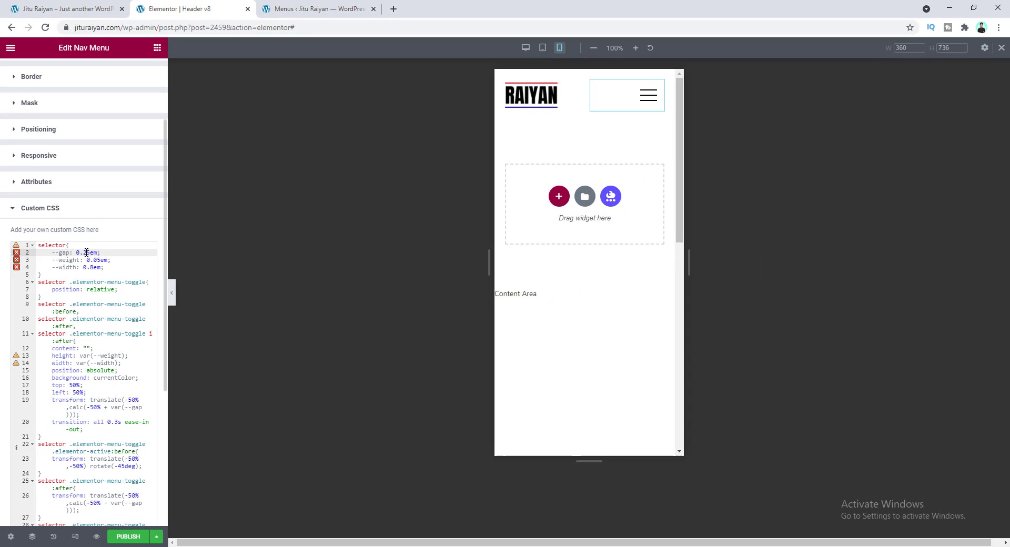
pyautogui.moveTo(83, 253); pyautogui.dragTo(89, 253)
pyautogui.write('5')
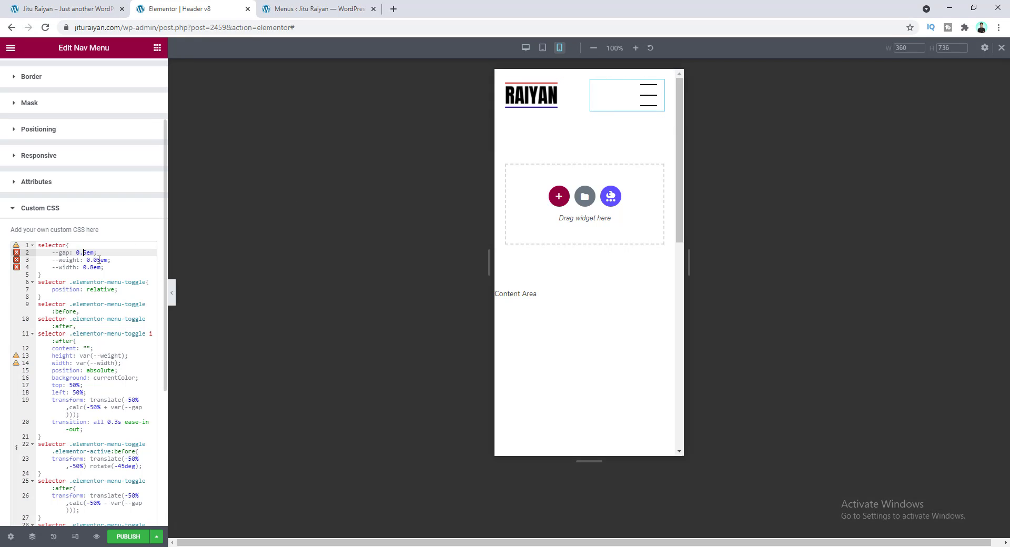
pyautogui.click(97, 260)
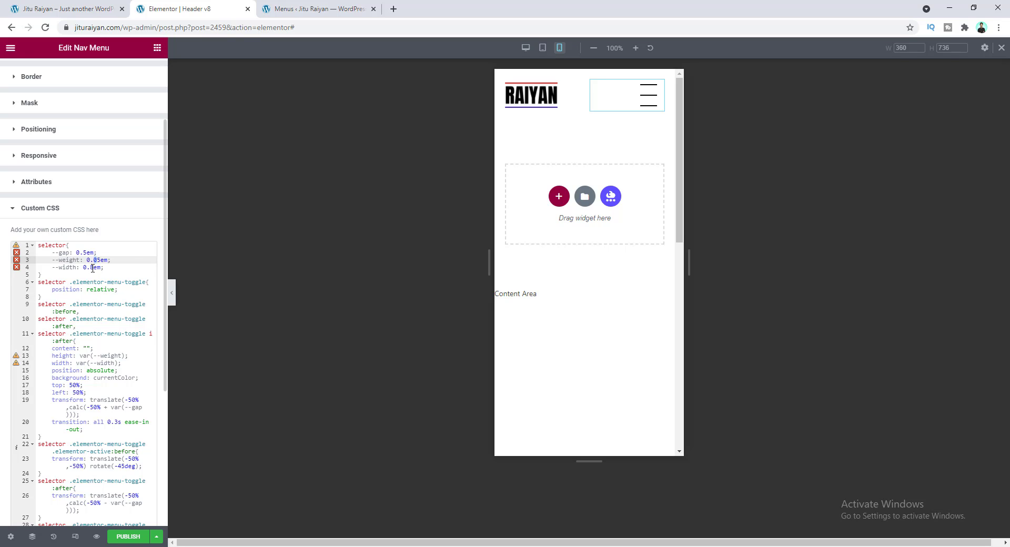
pyautogui.press('BackSpace')
pyautogui.write('1')
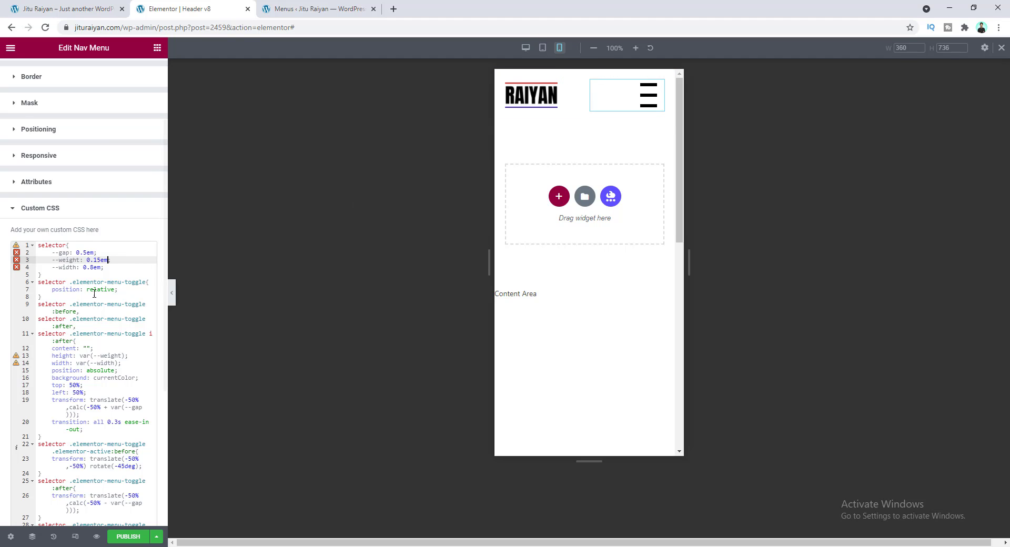
# - Try a --width of 1.8em in the nav menu's custom CSS
pyautogui.click(87, 268)
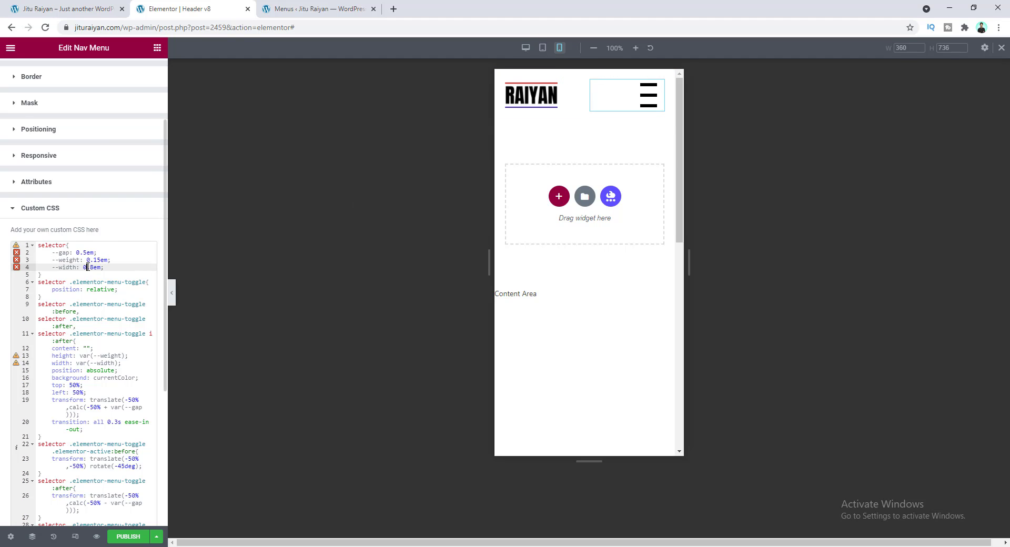
pyautogui.write('1')
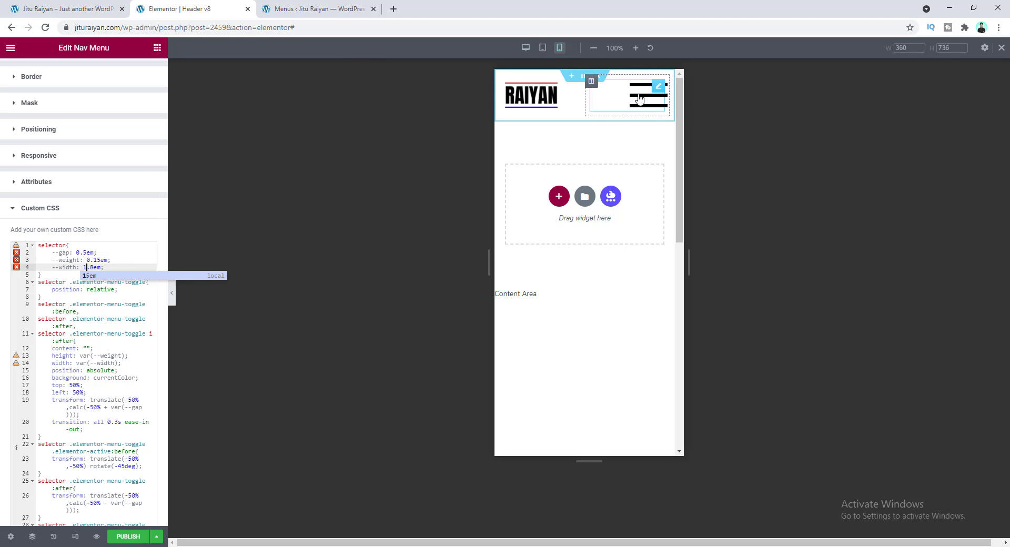
pyautogui.click(111, 269)
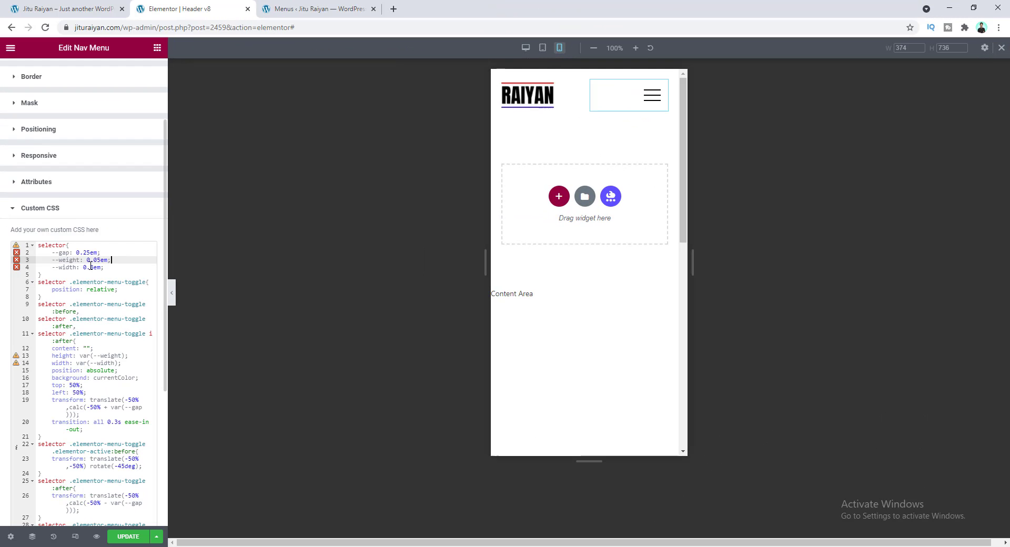
# - Publish the header template with a display condition that includes the Entire Site, and save the publish settings
pyautogui.click(130, 536)
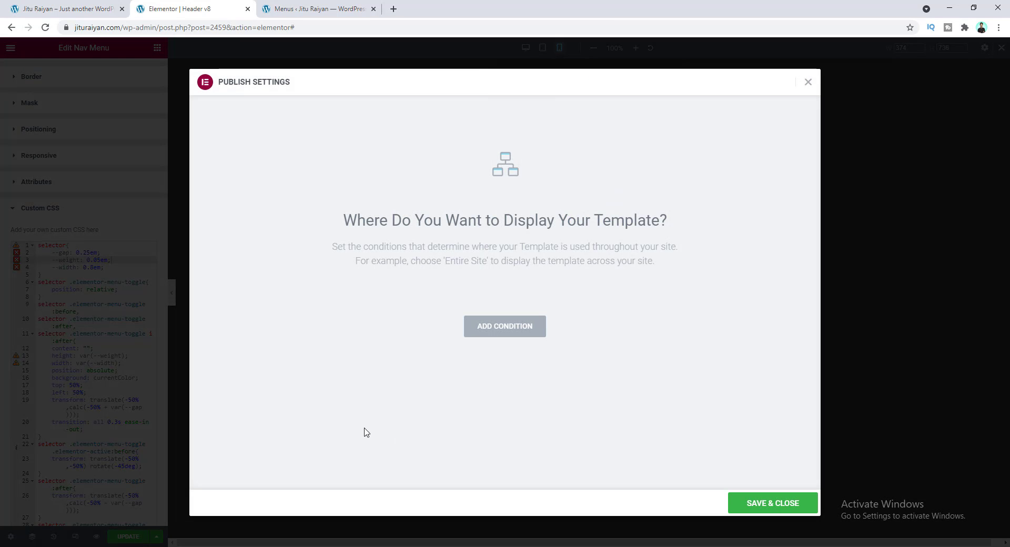
pyautogui.click(500, 335)
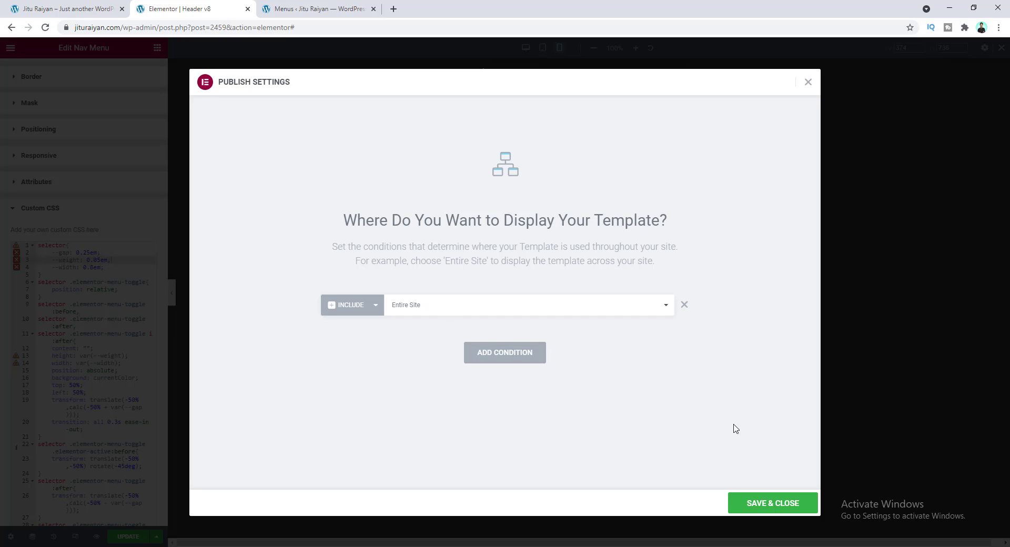
pyautogui.click(751, 504)
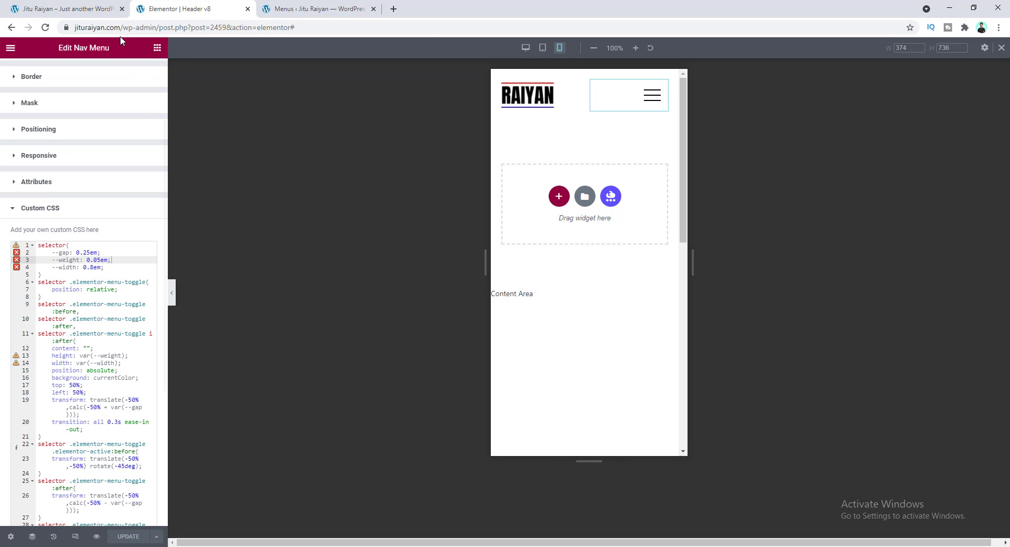
# - Switch to the live home page and reload it to check the published header at desktop width
pyautogui.click(98, 11)
pyautogui.press('F5')
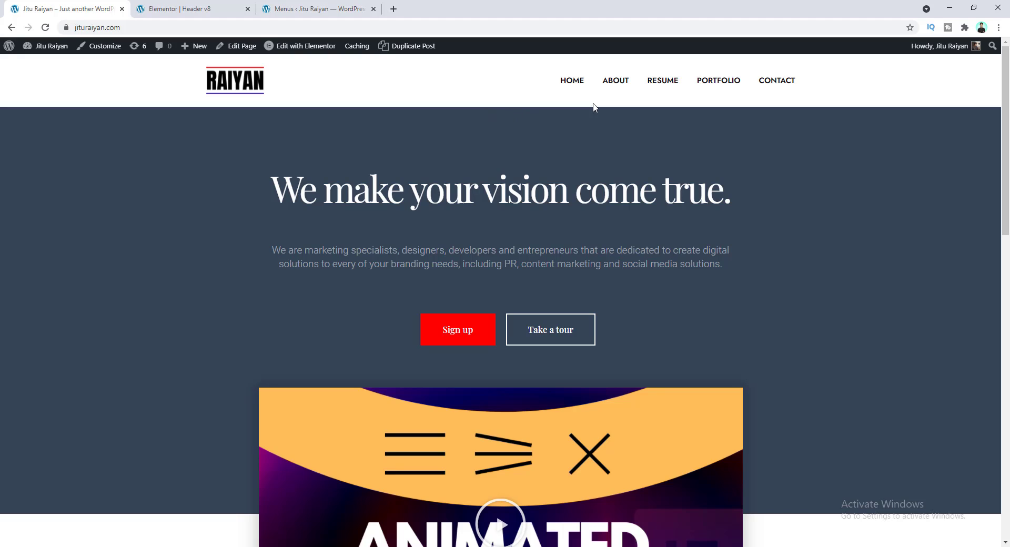
pyautogui.rightClick(173, 165)
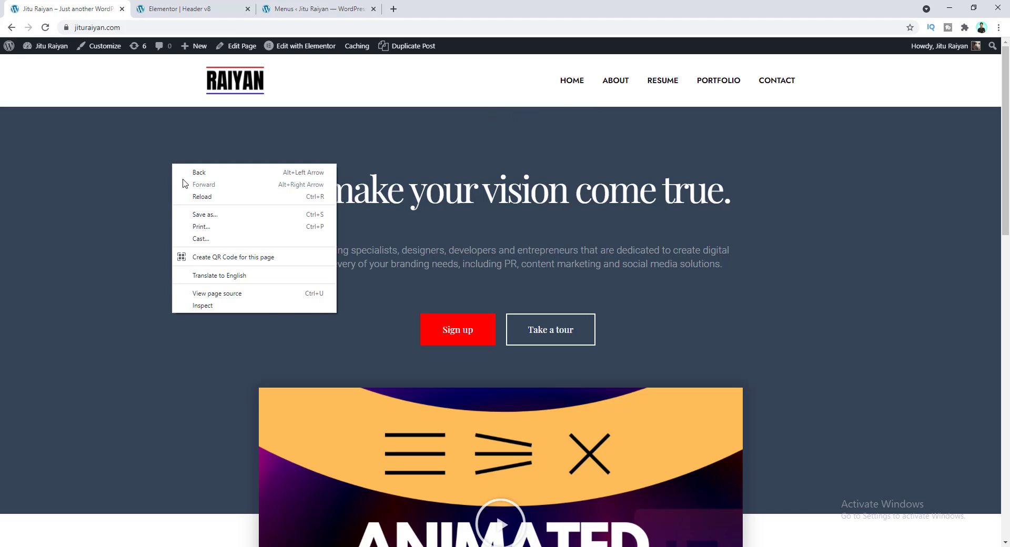
pyautogui.click(175, 428)
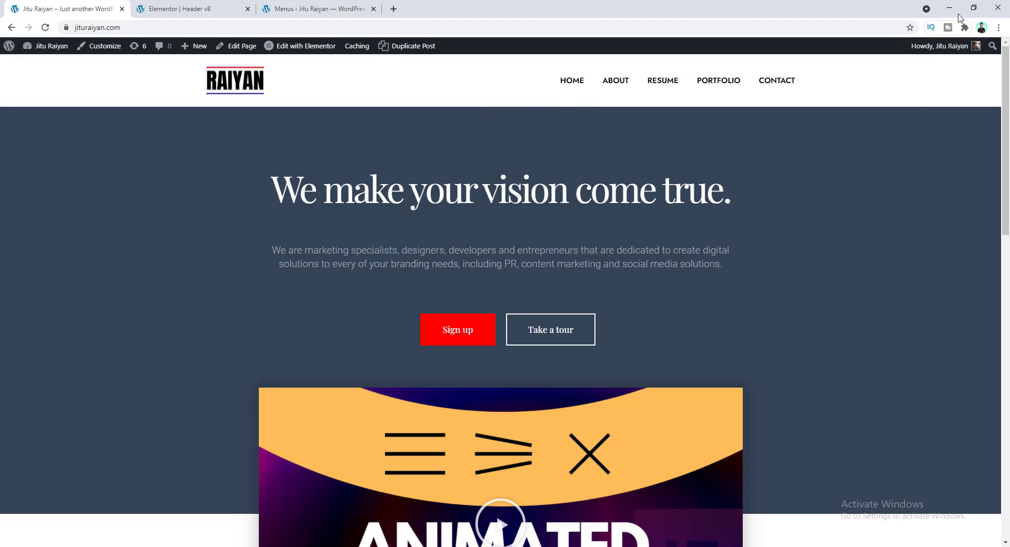
# - Shrink the browser window to phone width and open and close the live site's hamburger menu to check its animation
pyautogui.click(973, 8)
pyautogui.moveTo(848, 126); pyautogui.dragTo(659, 177)
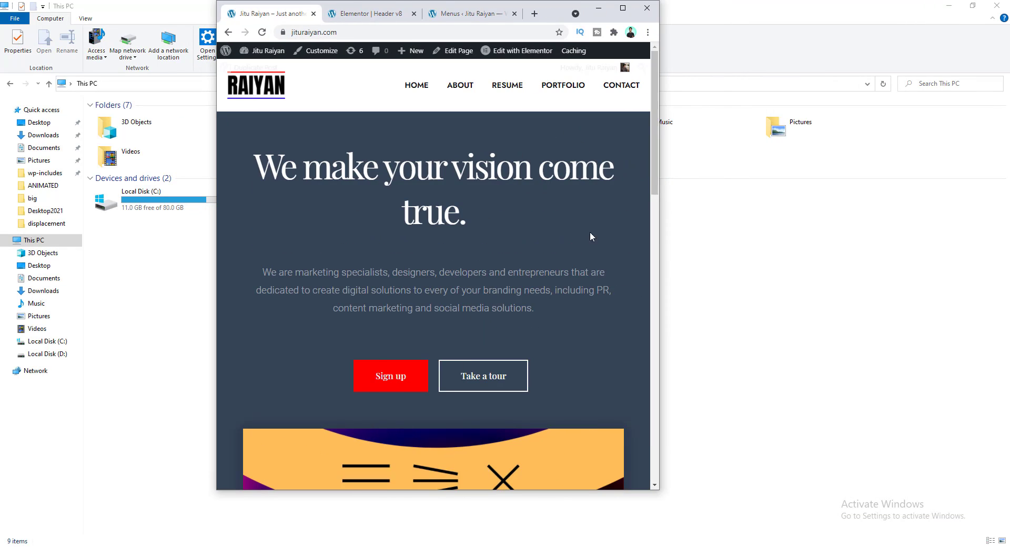
pyautogui.moveTo(660, 235); pyautogui.dragTo(449, 233)
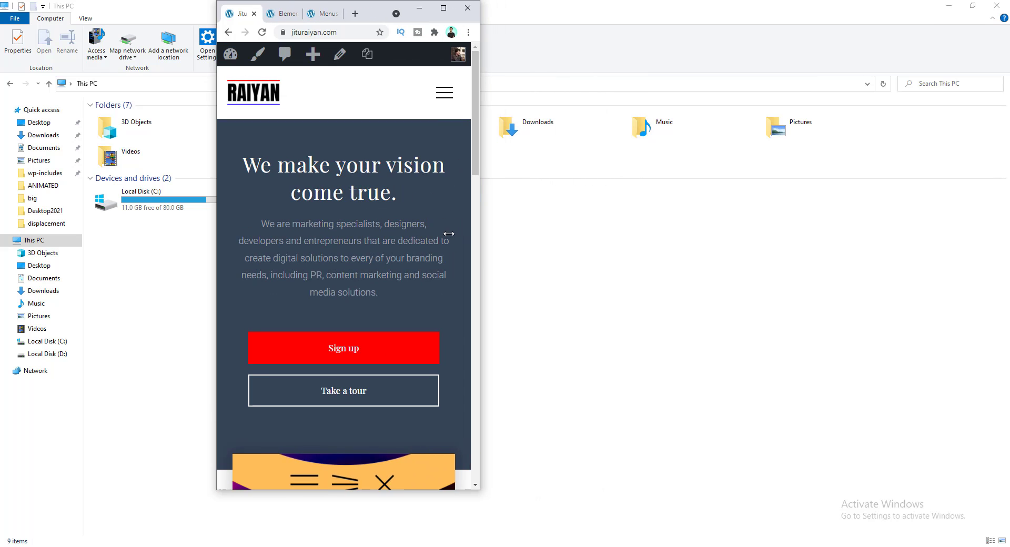
pyautogui.click(450, 100)
pyautogui.click(449, 99)
pyautogui.click(445, 100)
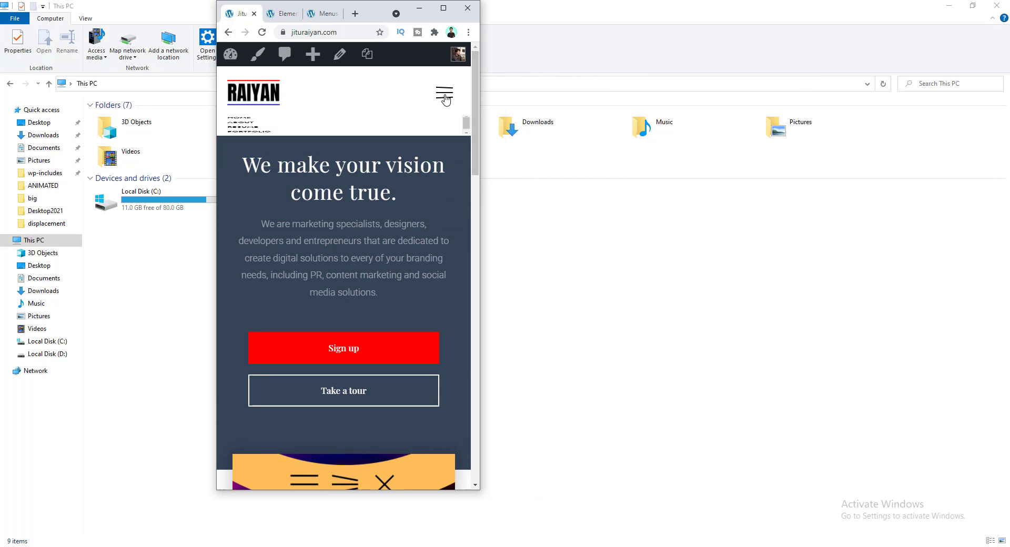
pyautogui.click(445, 99)
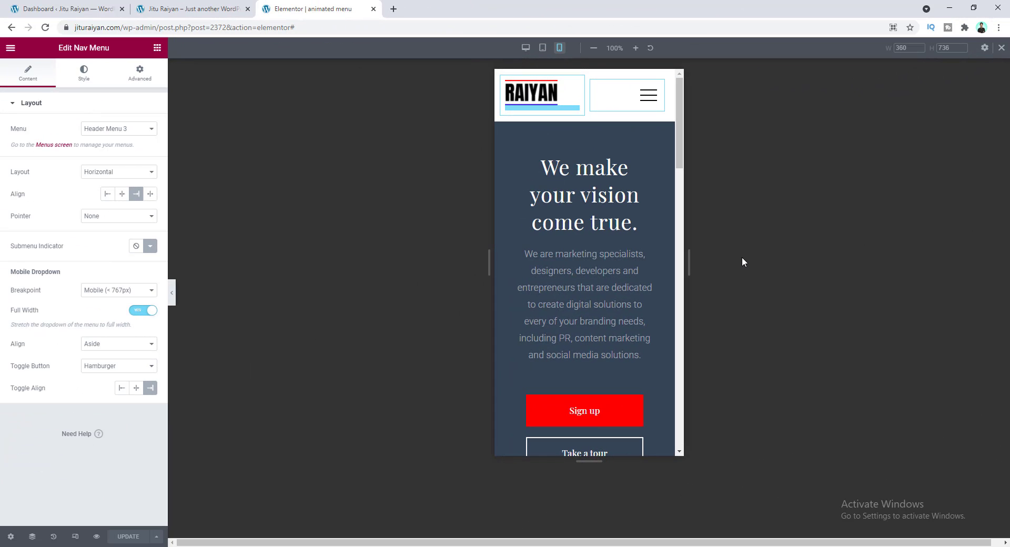
# - Open and close the hamburger menu in the mobile preview of the animated menu page to check the toggle animation
pyautogui.click(647, 103)
pyautogui.click(648, 105)
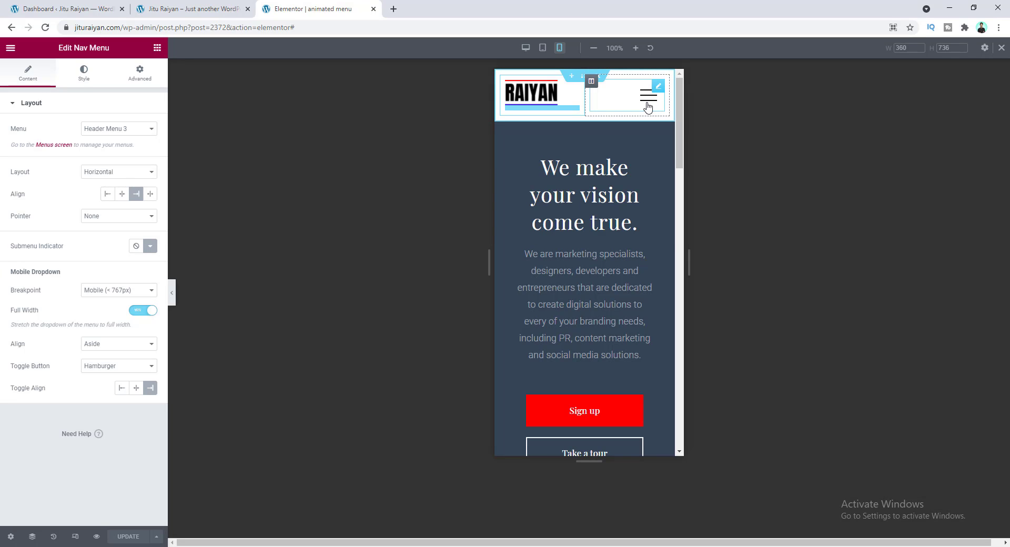
pyautogui.click(647, 105)
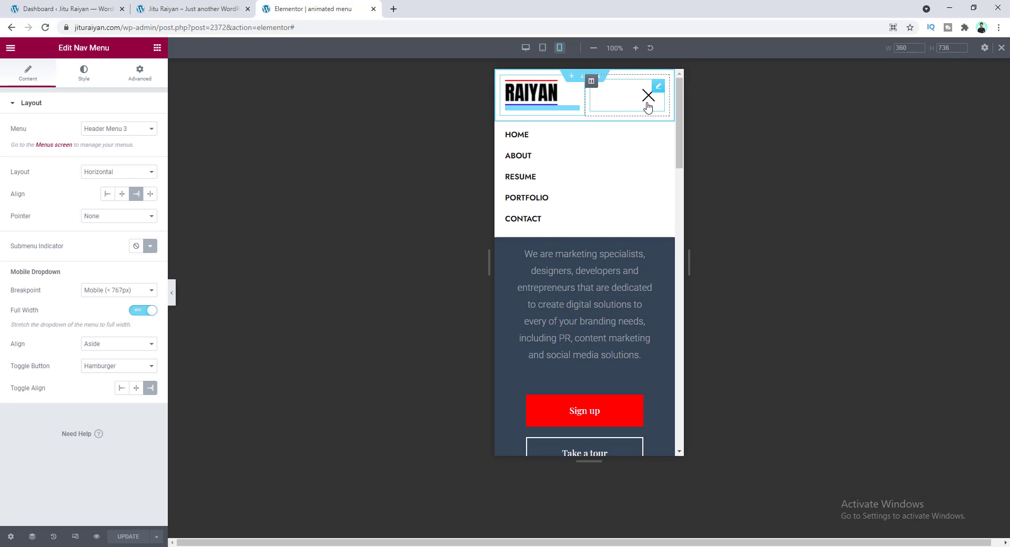
pyautogui.click(647, 105)
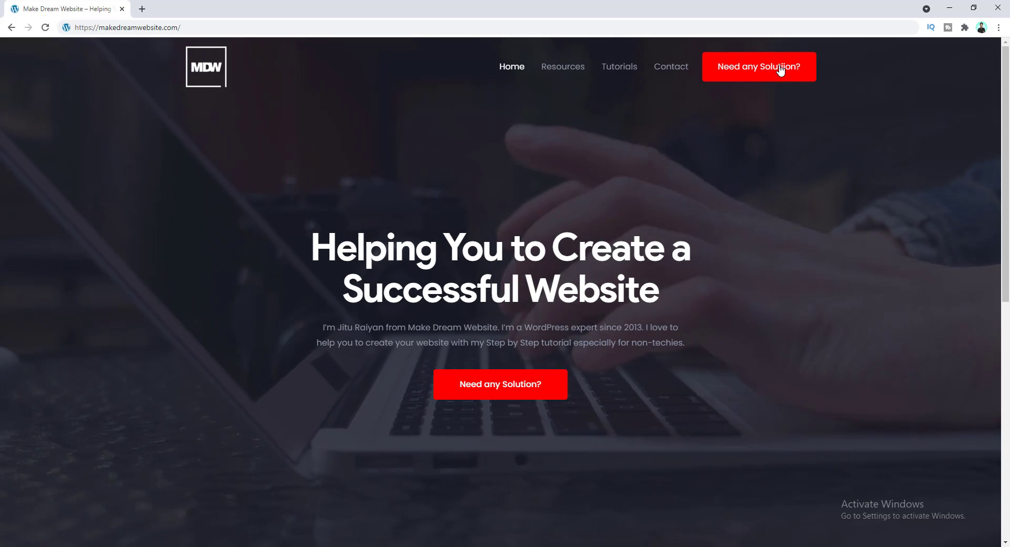
# - On the Make Dream Website home page, open the quote request form from the header and close it without submitting
pyautogui.click(780, 70)
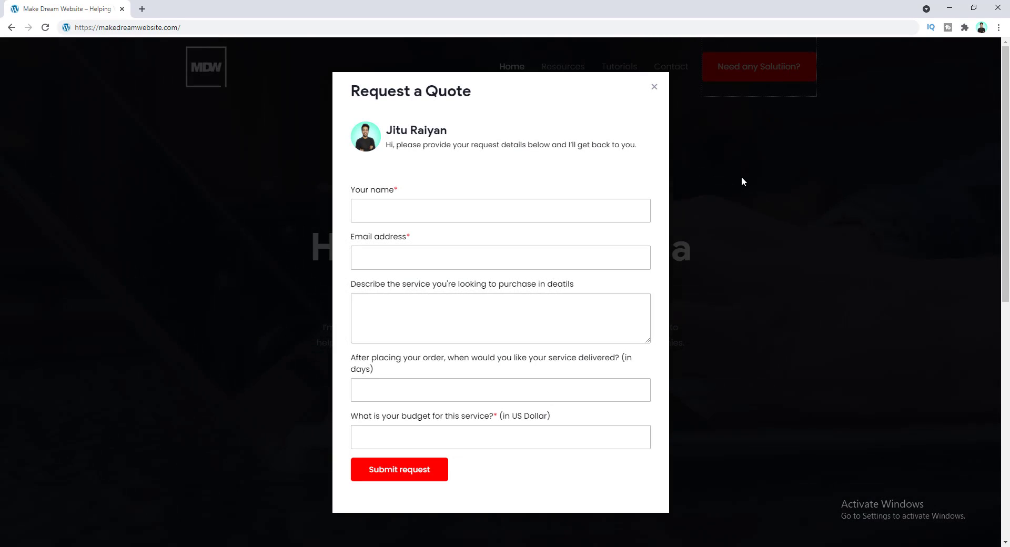
pyautogui.click(742, 179)
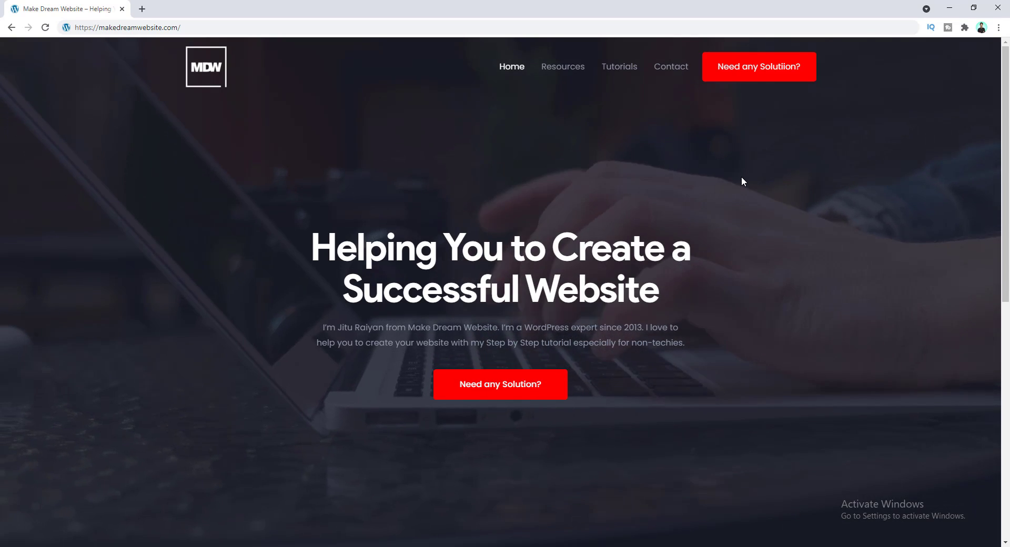